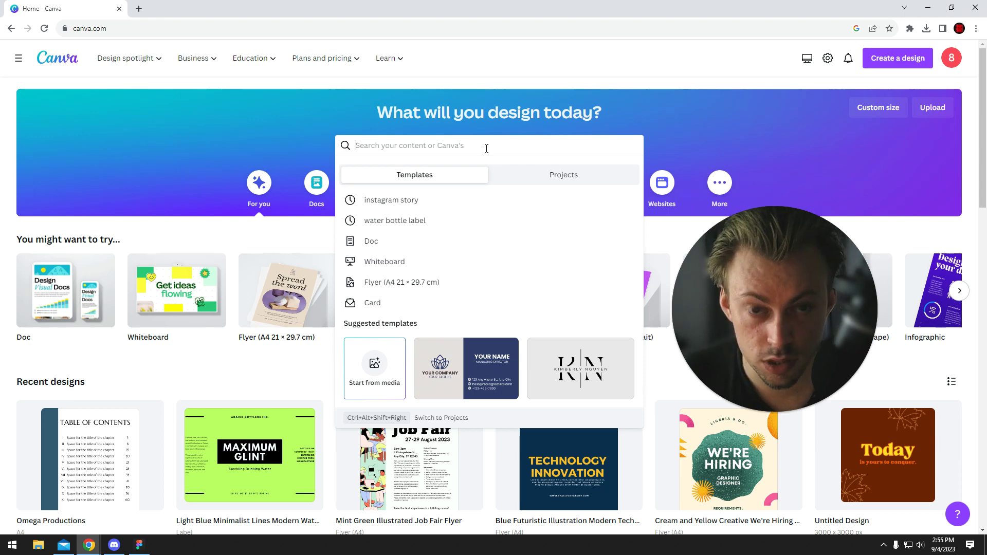
Step: Search templates for 'bifold card' and scroll through the Bifold Card results grid
text(bifold )
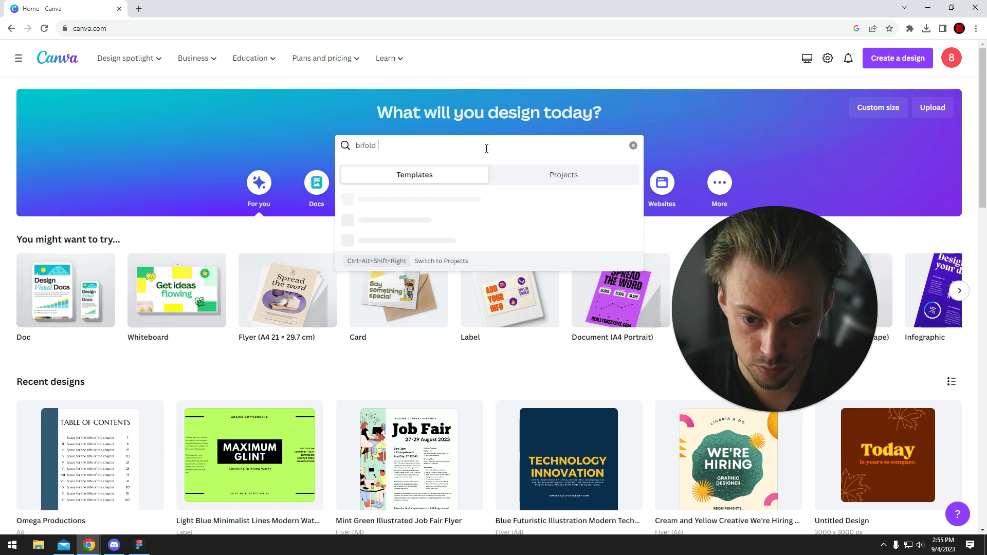
text(card)
key(Return)
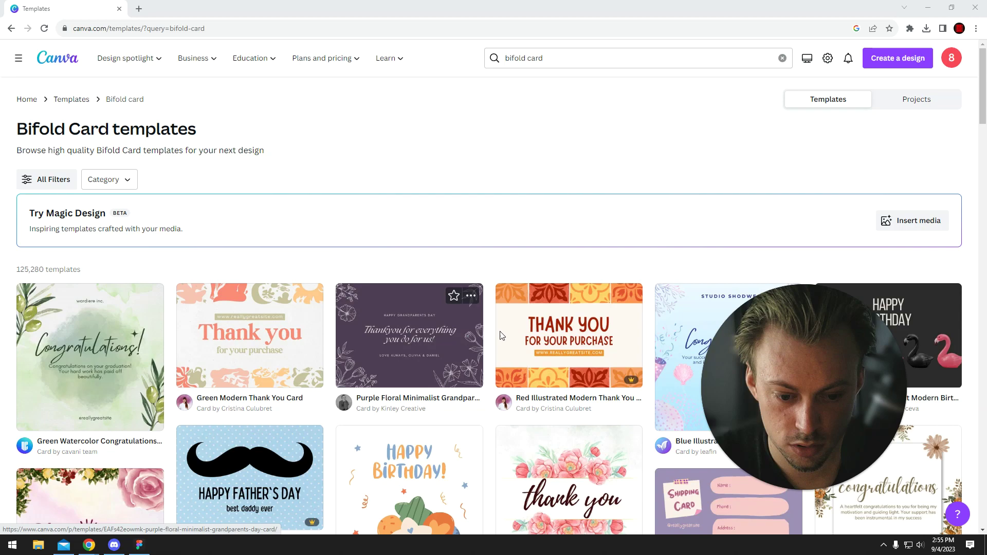
scroll(436, 343, down, 3)
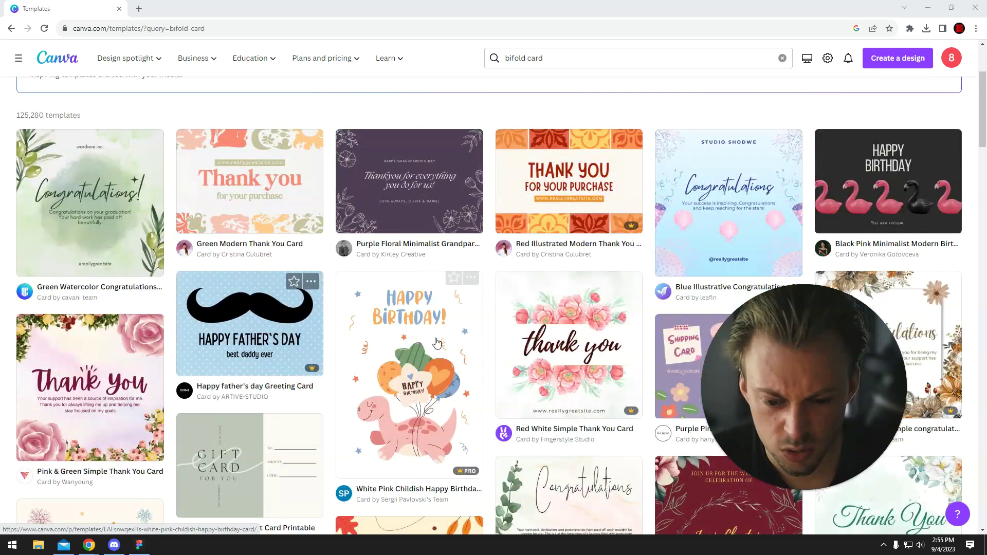
scroll(436, 343, down, 3)
scroll(420, 346, down, 3)
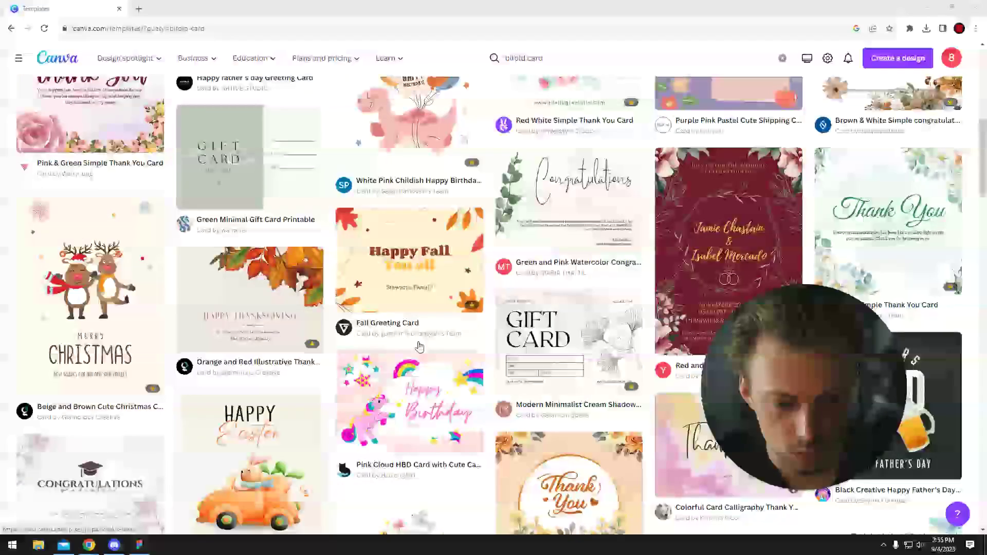
scroll(419, 346, down, 5)
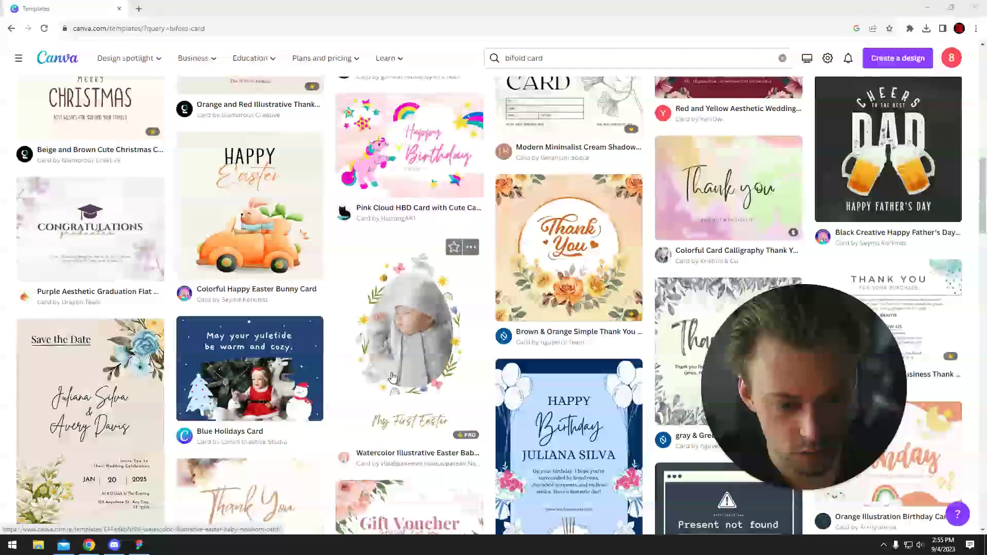
scroll(392, 378, up, 5)
scroll(391, 378, up, 2)
Step: Search templates for 'trifold card', then just 'trifold', to compare results
double_click(522, 58)
text(tr)
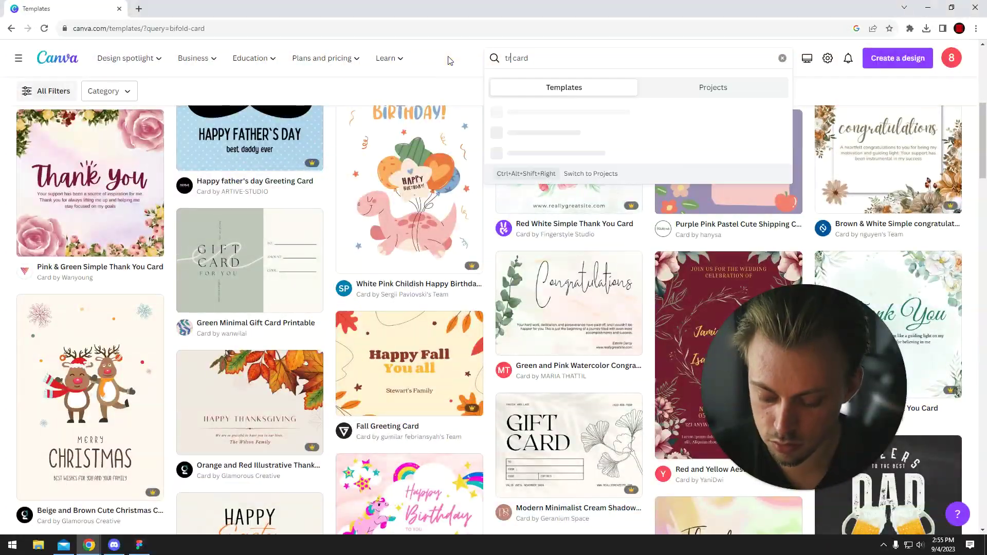
text(ifold)
key(Return)
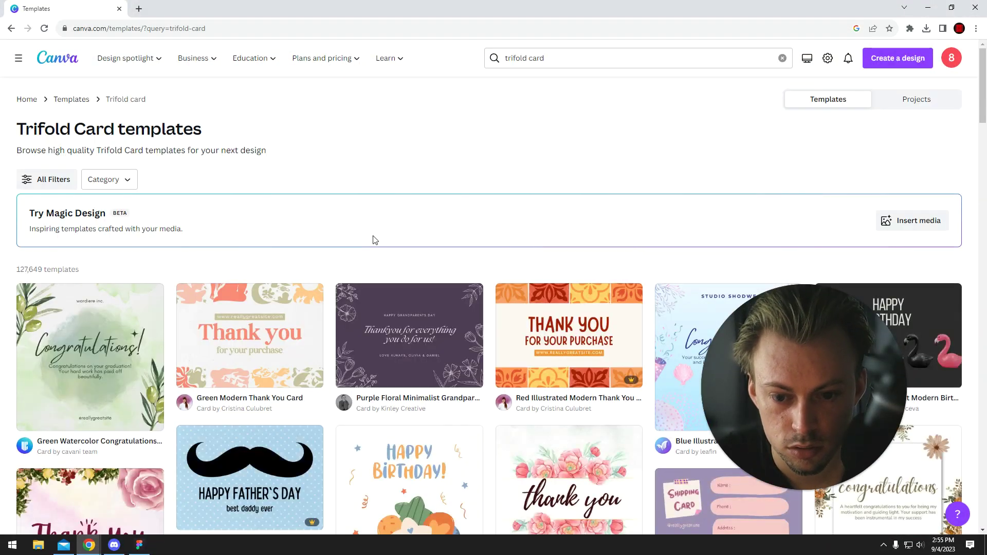
double_click(535, 58)
key(BackSpace)
key(Return)
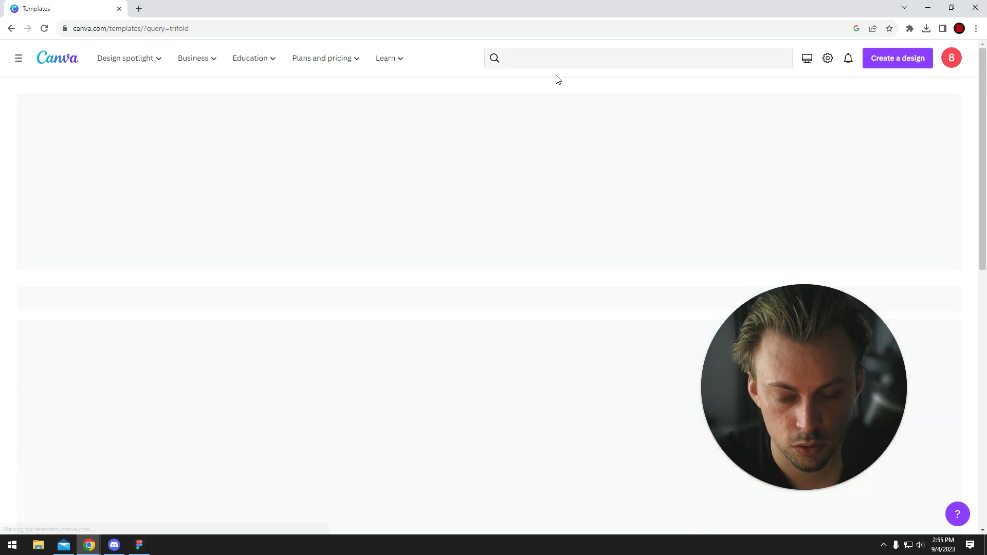
scroll(339, 236, down, 3)
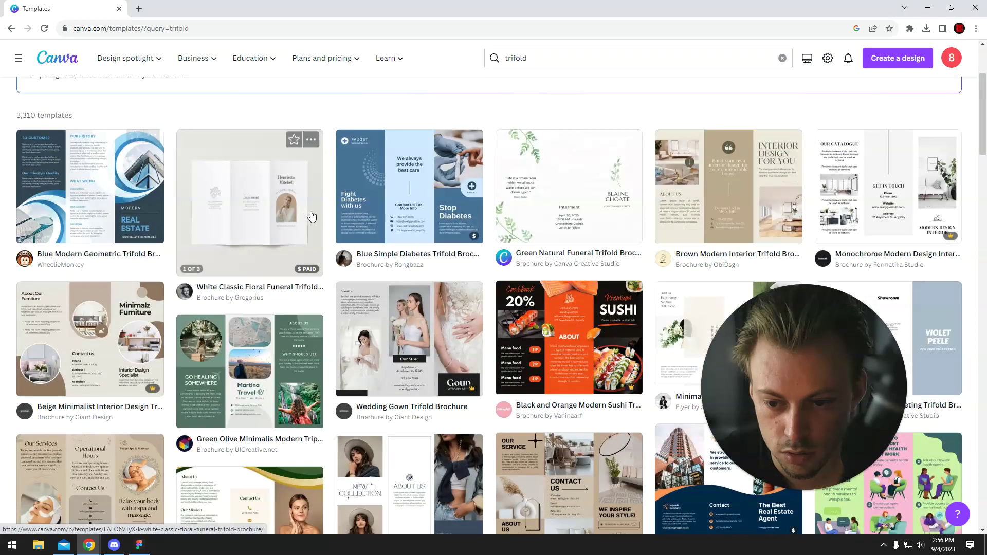
Step: Change the search to 'bifold' and browse the 836 Bifold templates
click(550, 58)
text(bl)
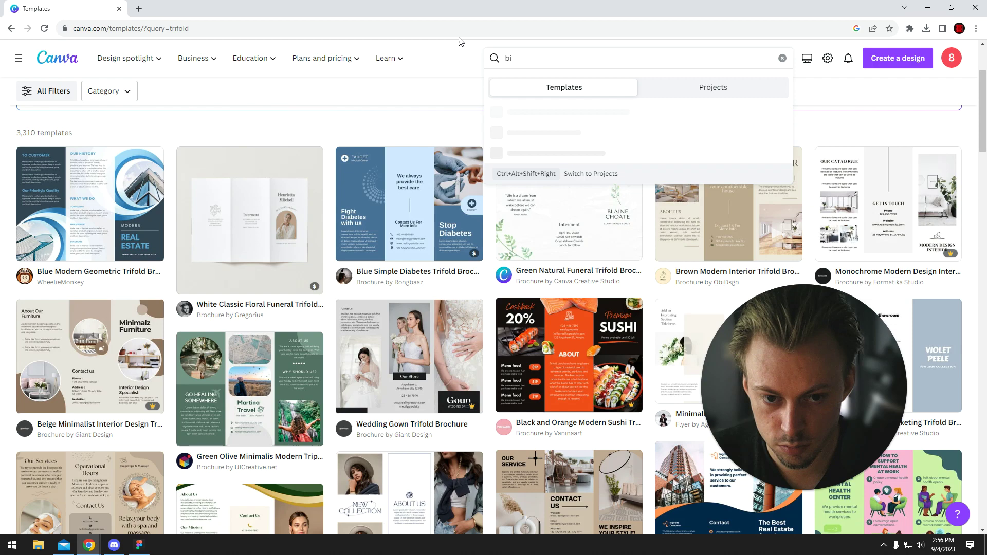
key(Return)
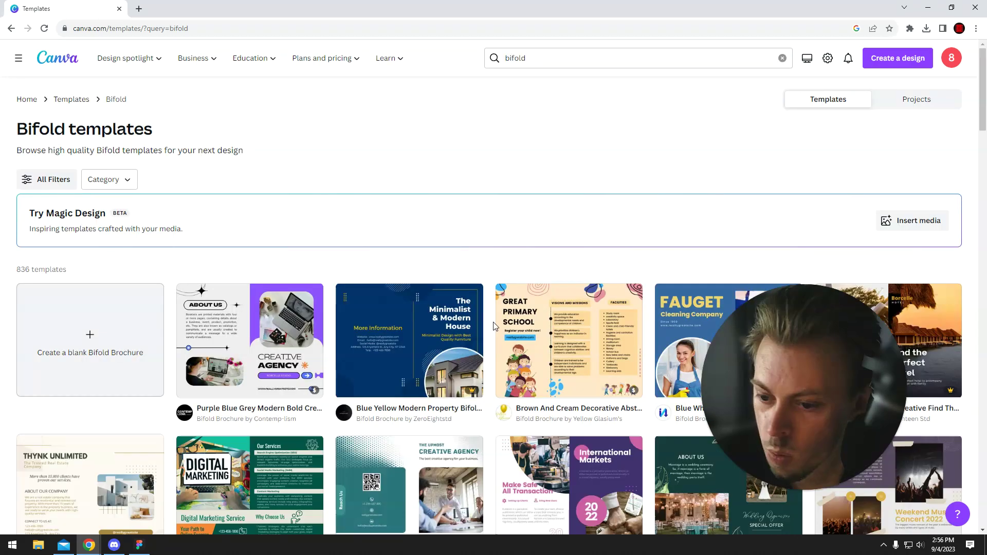
scroll(344, 316, down, 2)
scroll(278, 260, down, 1)
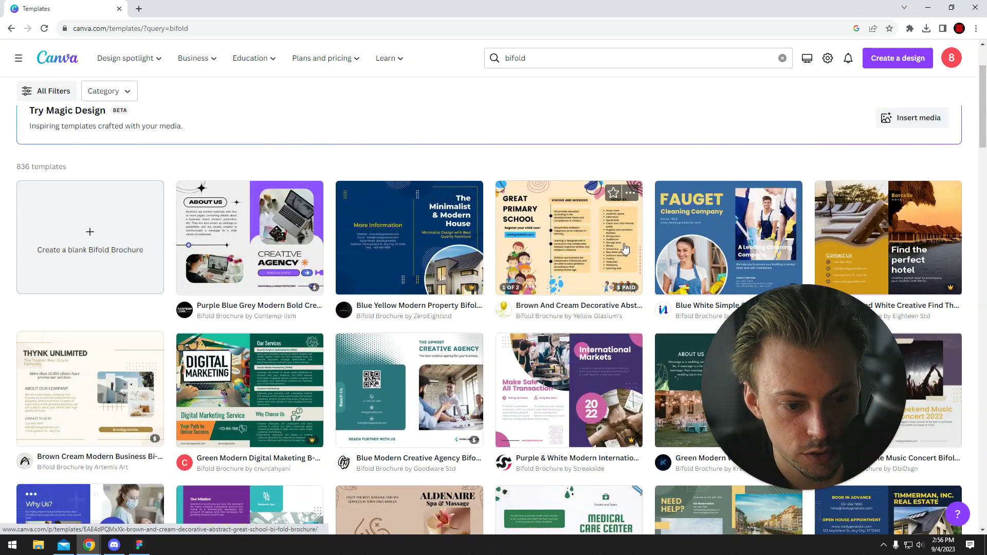
scroll(625, 248, down, 2)
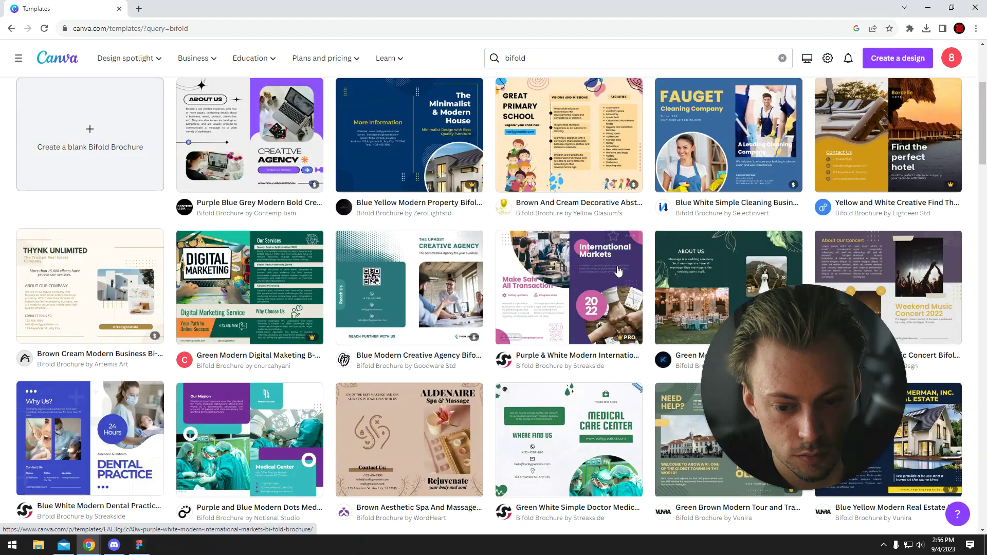
scroll(611, 282, down, 3)
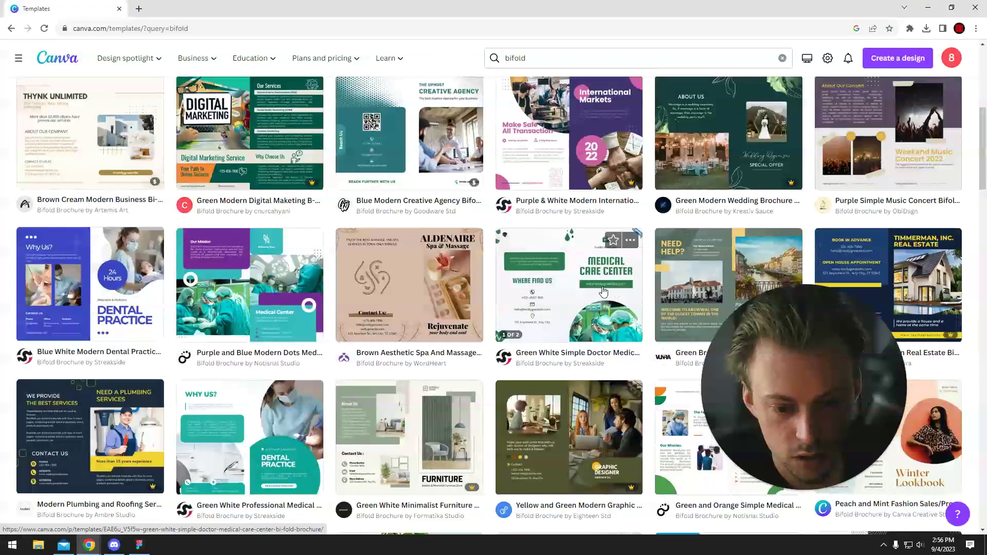
scroll(693, 278, down, 3)
scroll(170, 273, down, 3)
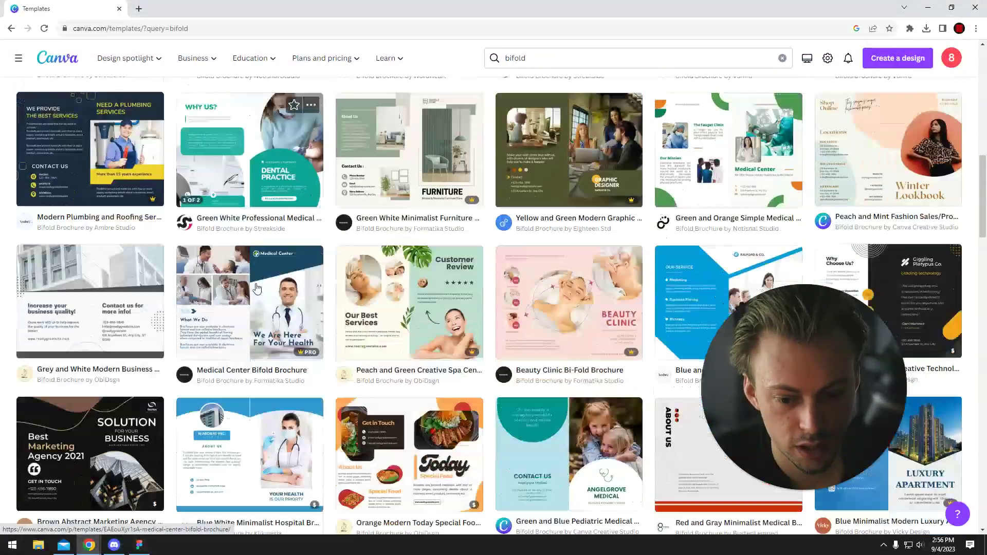
scroll(170, 274, down, 1)
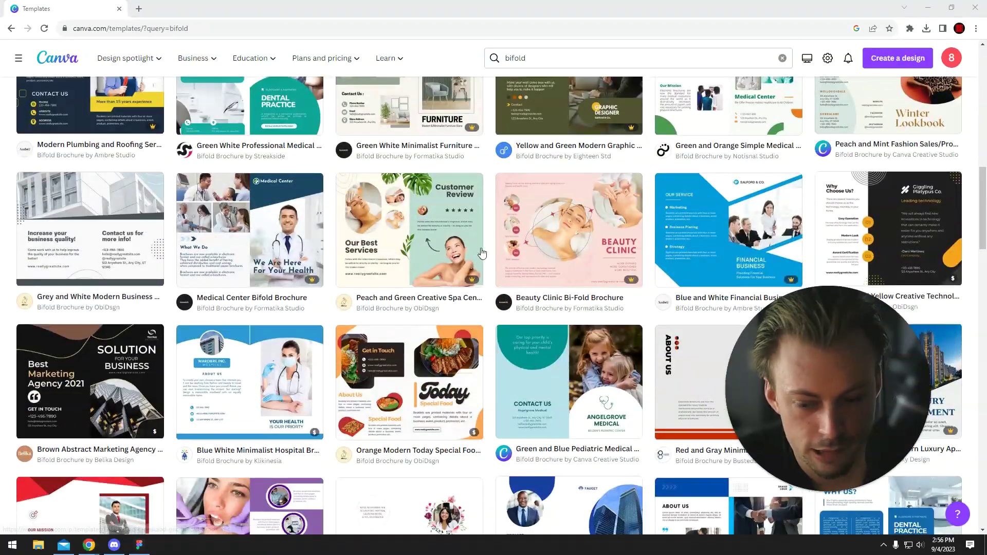
scroll(360, 319, up, 10)
click(104, 270)
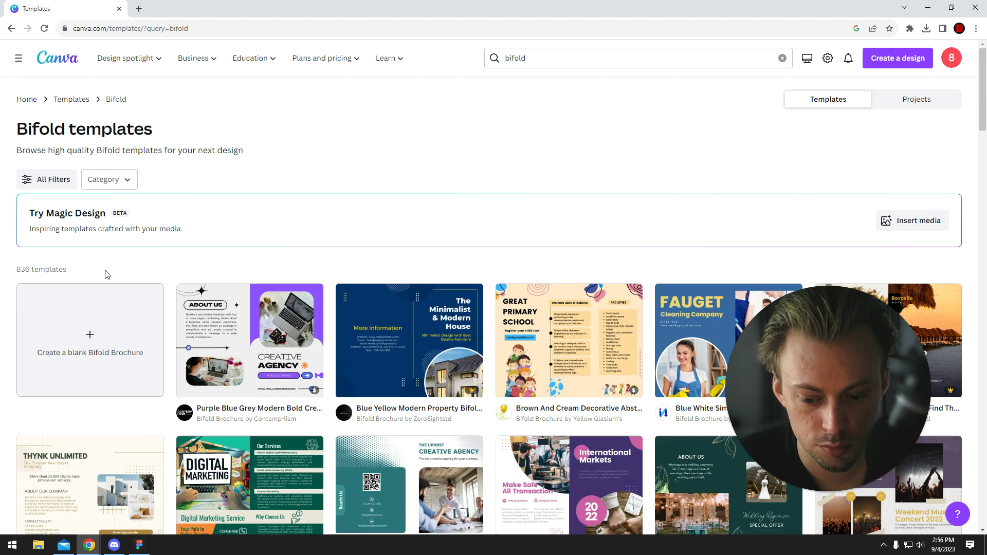
scroll(227, 283, down, 2)
scroll(227, 283, down, 1)
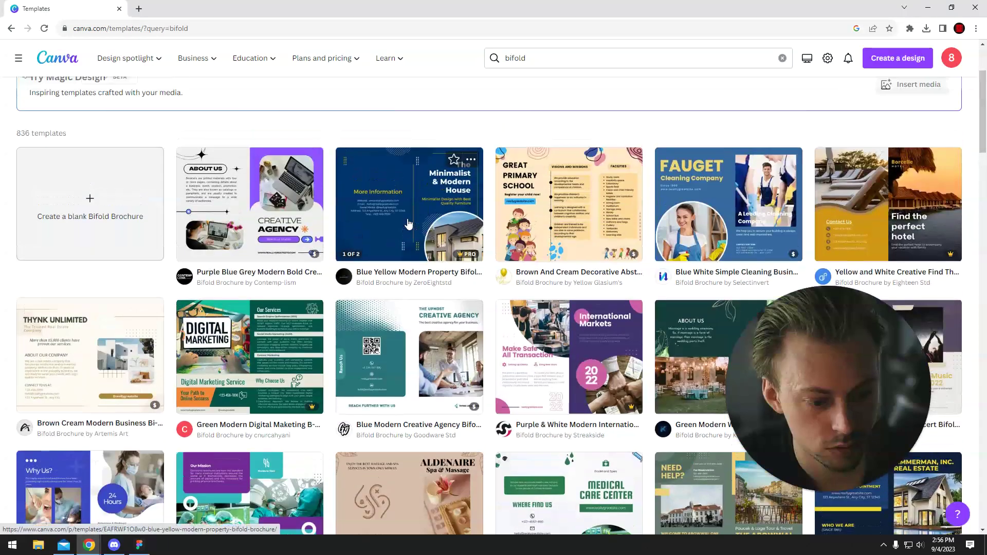
Step: Refine the template search to 'bifold dentist'
scroll(360, 206, up, 3)
click(559, 55)
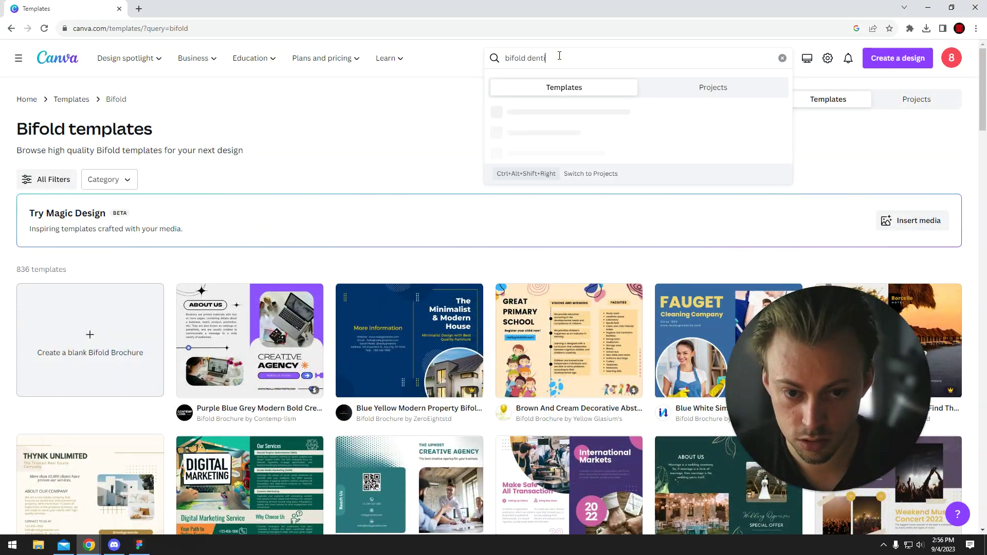
text(st)
key(Return)
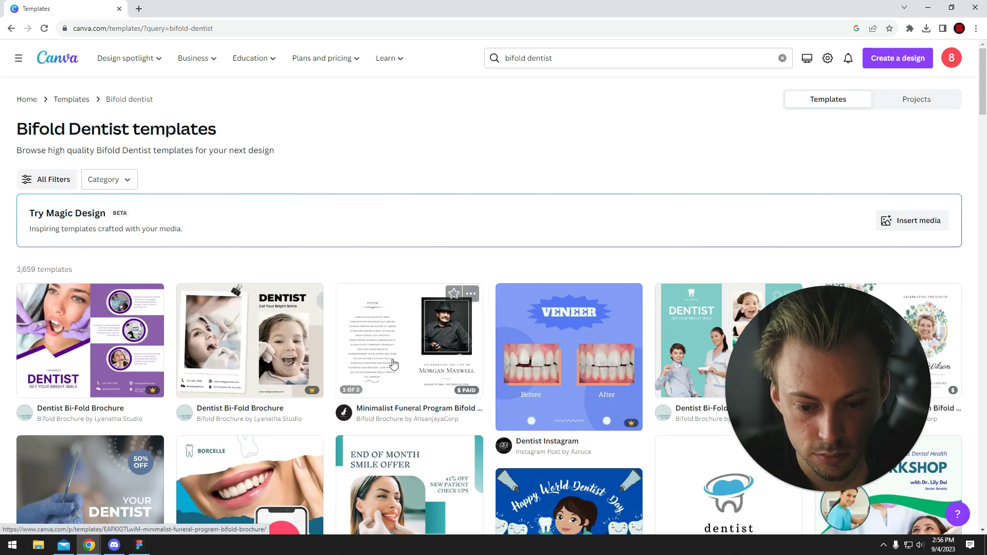
Step: Scroll through the 3,659 Bifold Dentist results and back to the top
scroll(567, 235, down, 3)
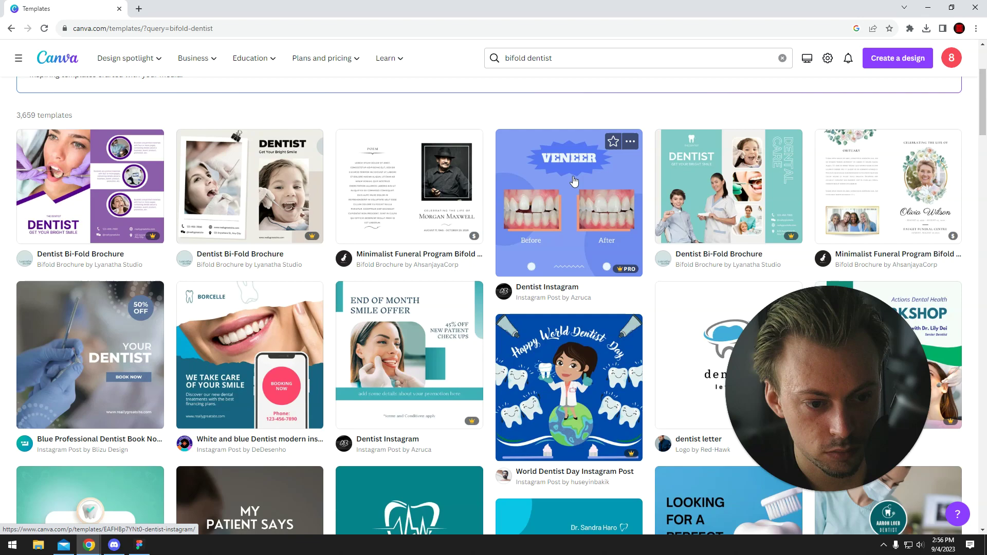
scroll(350, 370, down, 1)
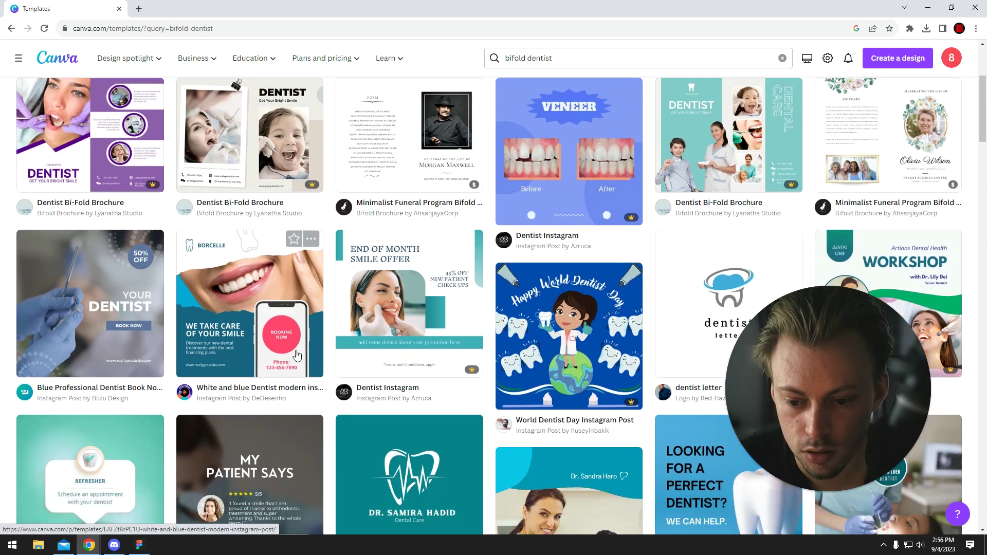
scroll(348, 372, down, 4)
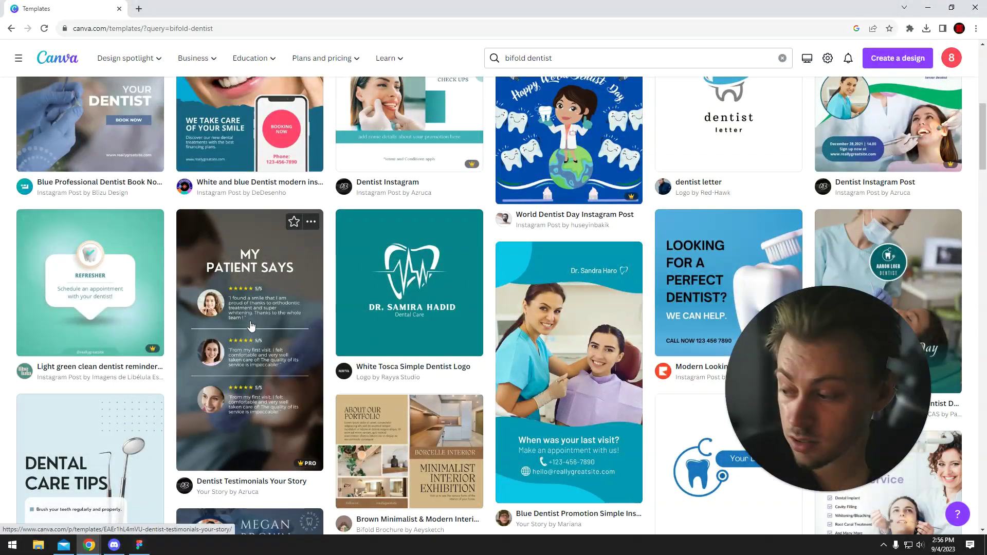
scroll(251, 325, down, 7)
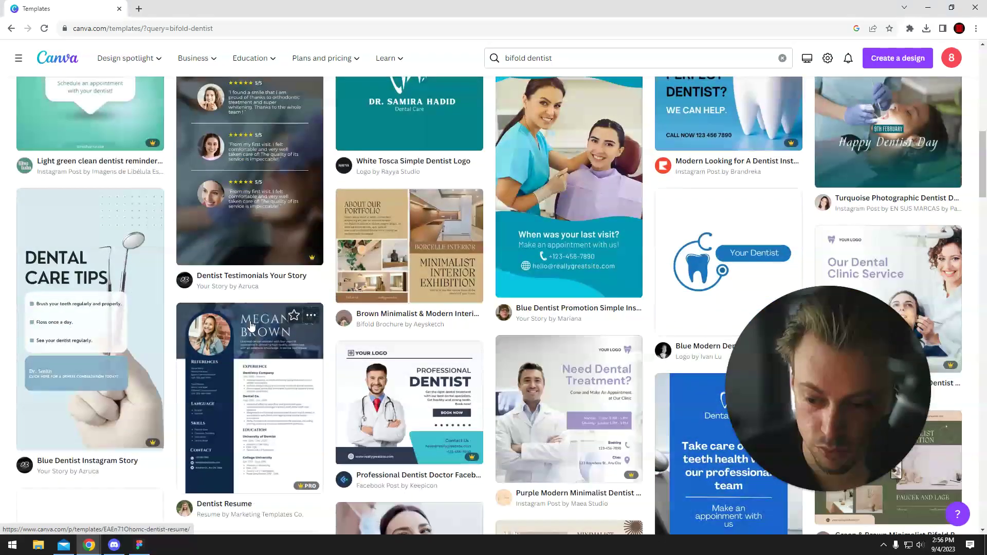
scroll(252, 331, down, 7)
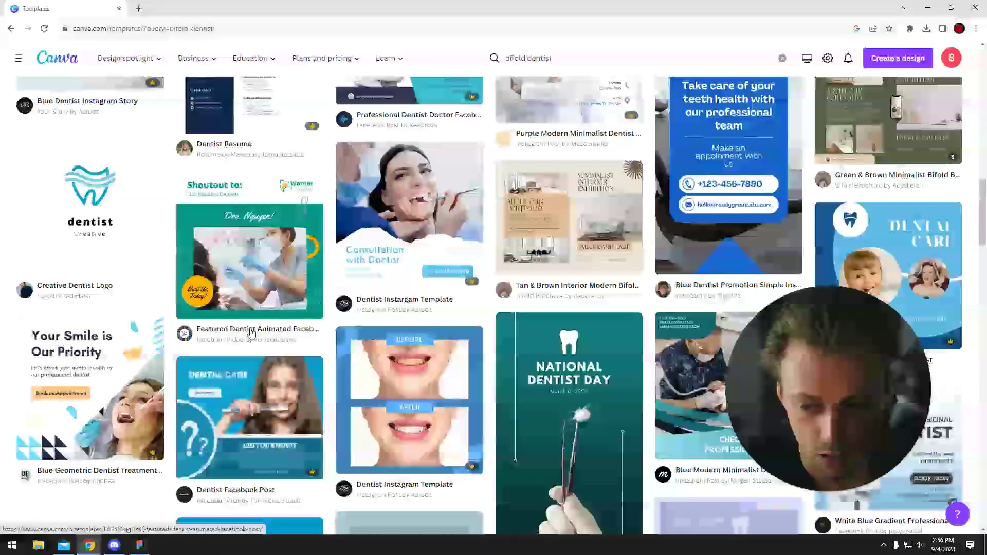
scroll(252, 333, down, 3)
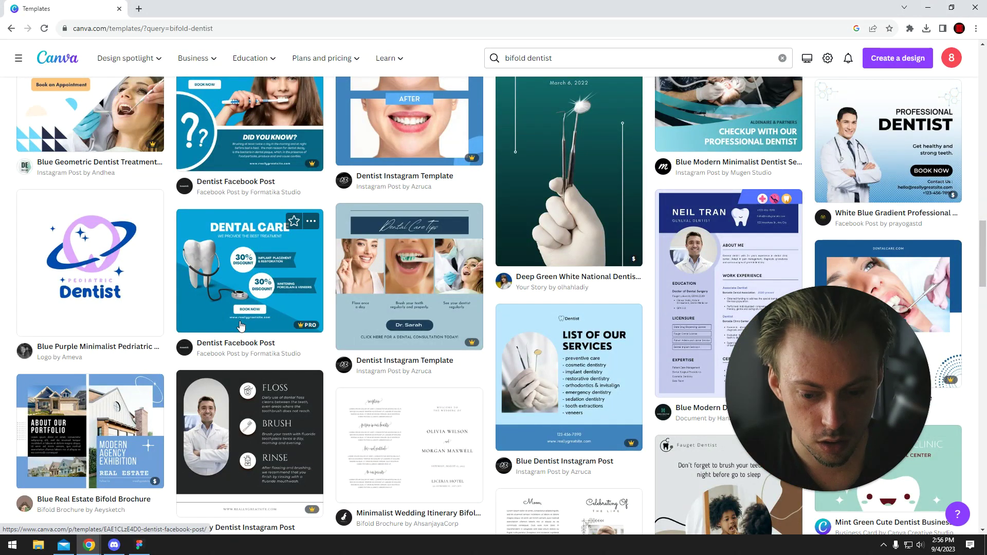
scroll(157, 434, up, 15)
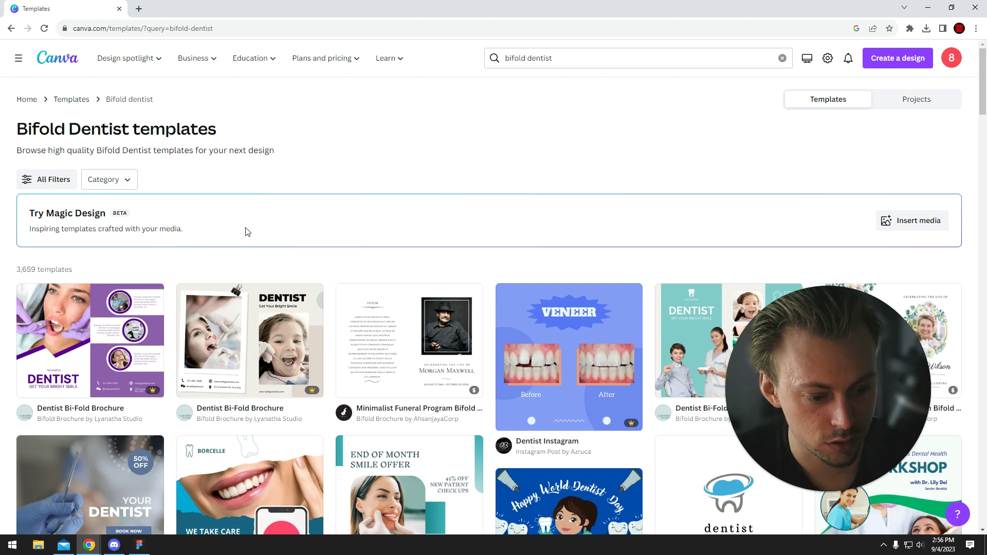
mouse_move(409, 329)
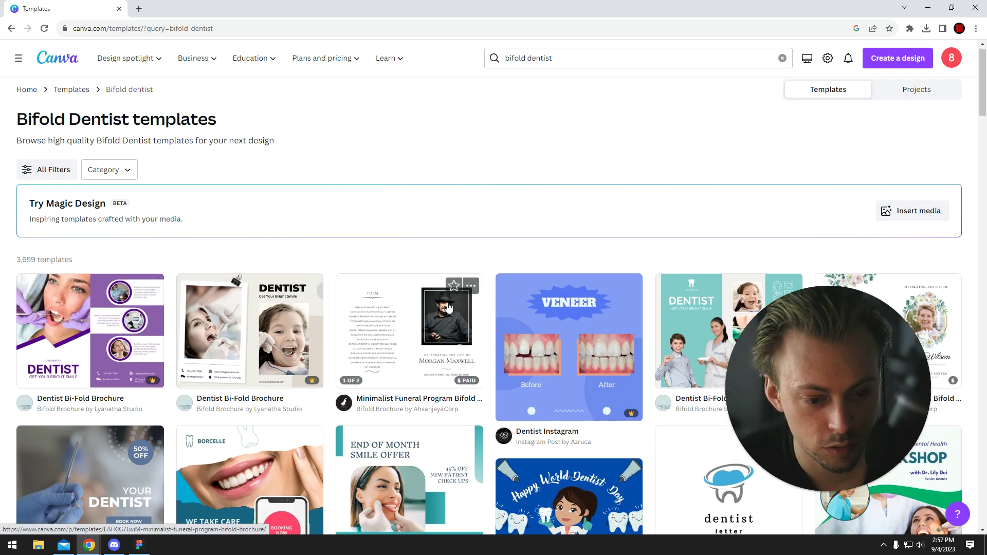
scroll(447, 250, down, 4)
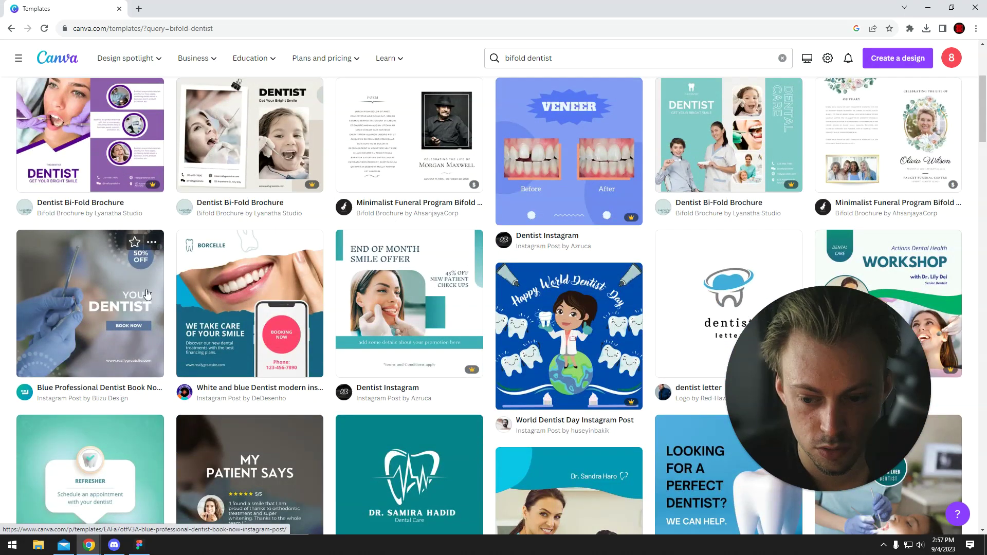
scroll(296, 442, up, 4)
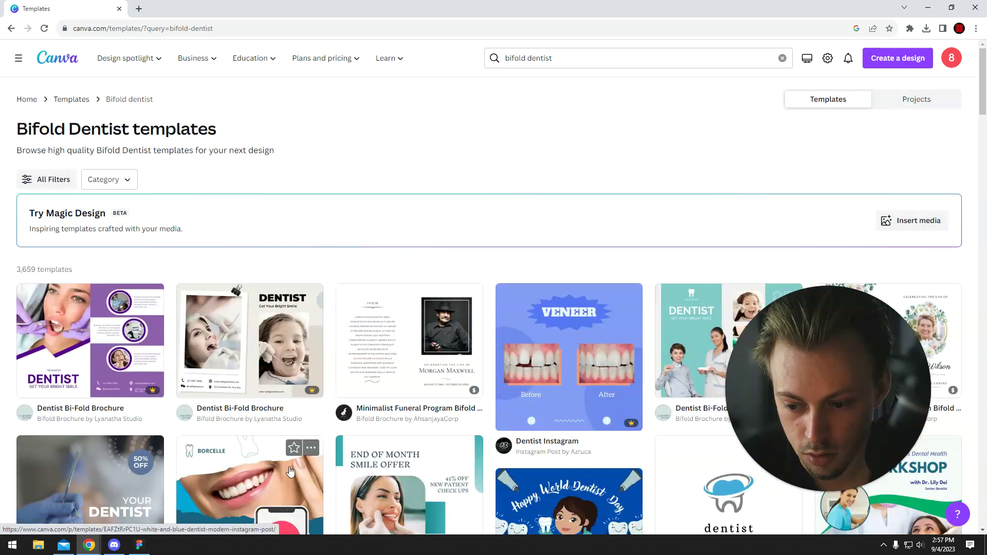
Step: Preview the Minimalist Funeral Program template's pages, then close it
click(373, 336)
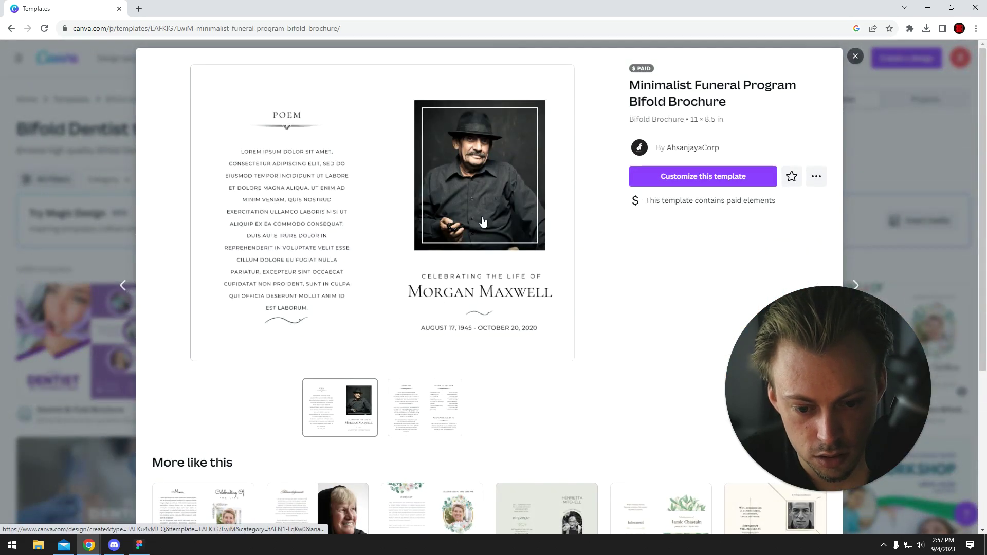
click(408, 411)
click(340, 407)
key(Escape)
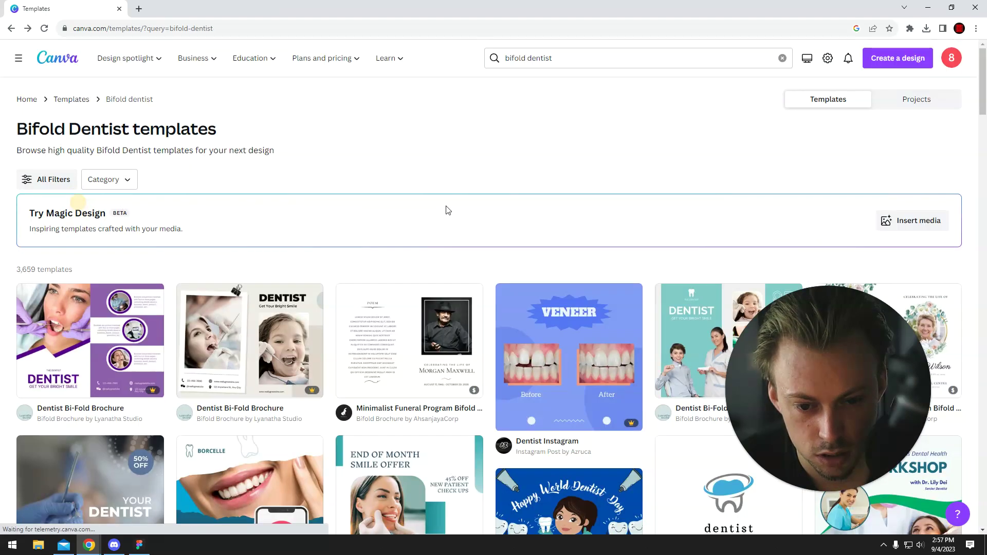
scroll(537, 204, down, 4)
scroll(537, 204, up, 4)
Step: Broaden the search back to 'bifold' and scroll through the results
click(628, 58)
key(BackSpace)
key(BackSpace)
key(BackSpace)
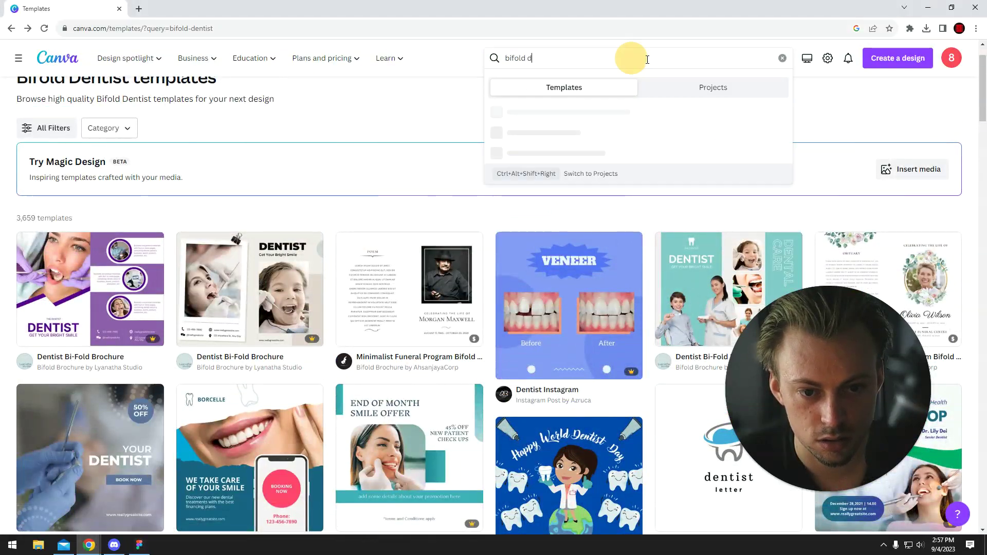
key(BackSpace)
key(BackSpace)
key(BackSpace)
click(568, 59)
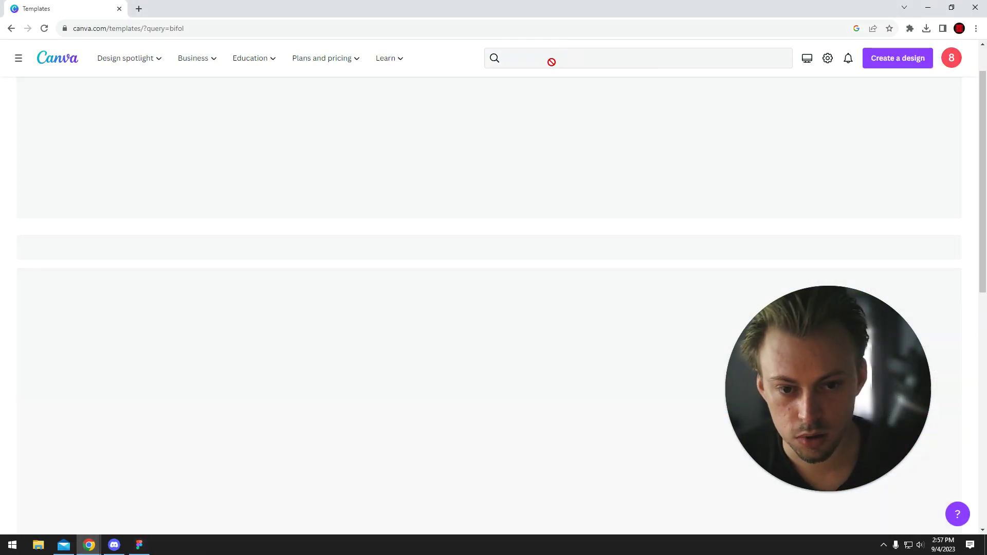
text(d)
key(Return)
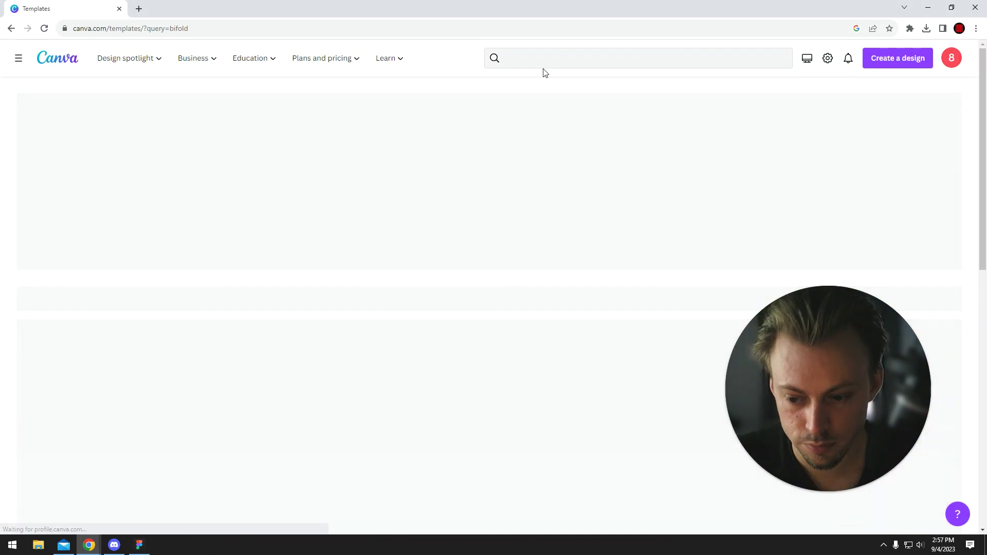
scroll(341, 231, down, 2)
scroll(362, 270, down, 3)
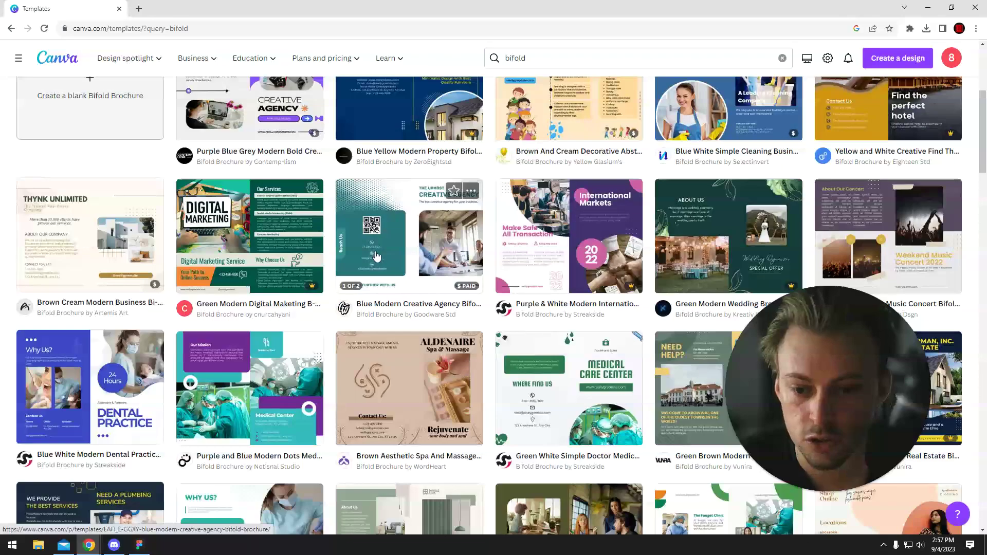
scroll(361, 269, up, 2)
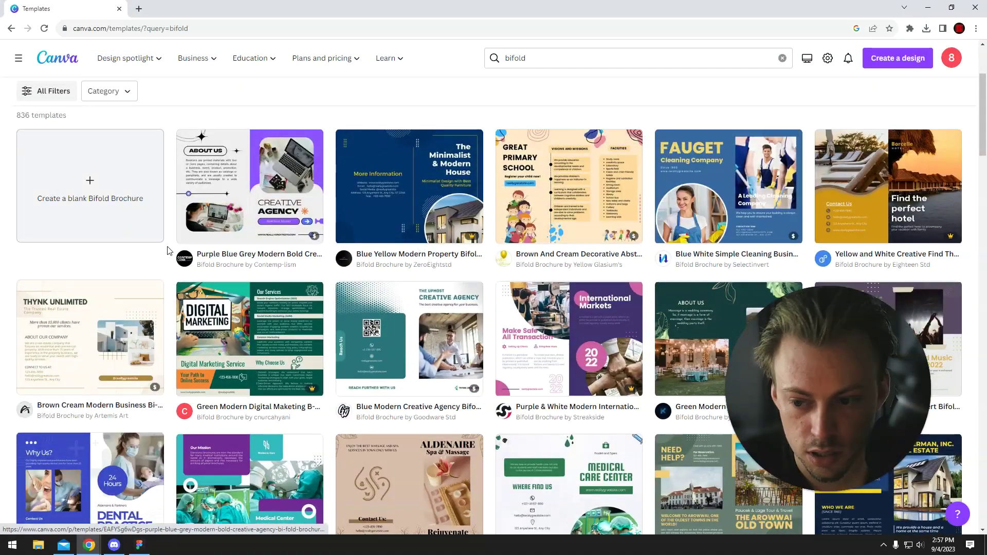
scroll(161, 278, down, 1)
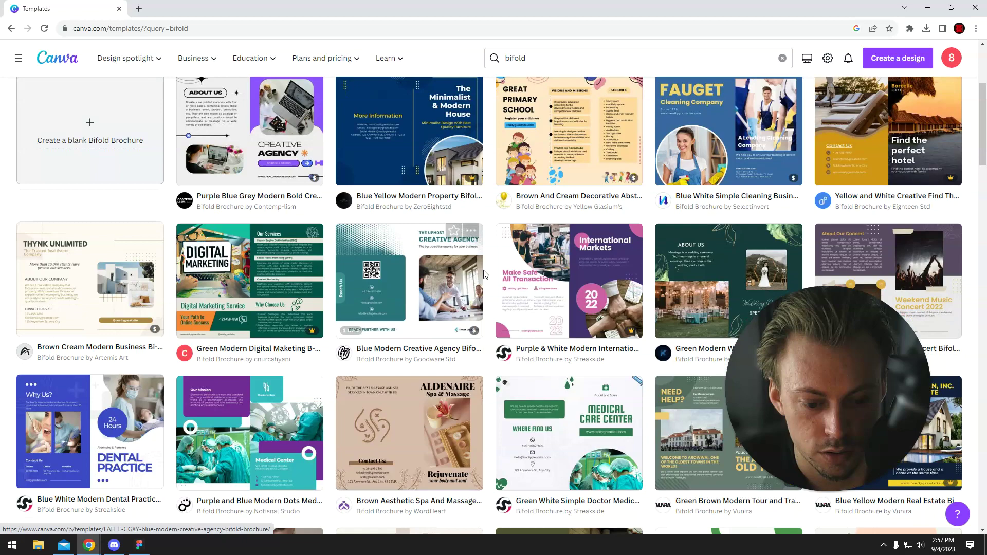
scroll(521, 336, down, 2)
Step: Preview dental templates and customize the Blue White Modern Dental Practice brochure
click(251, 346)
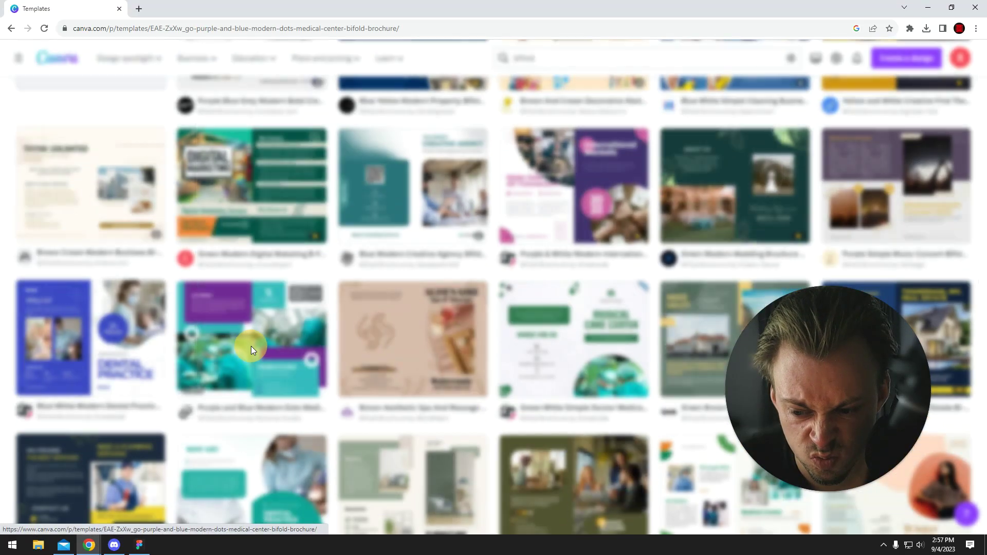
click(41, 327)
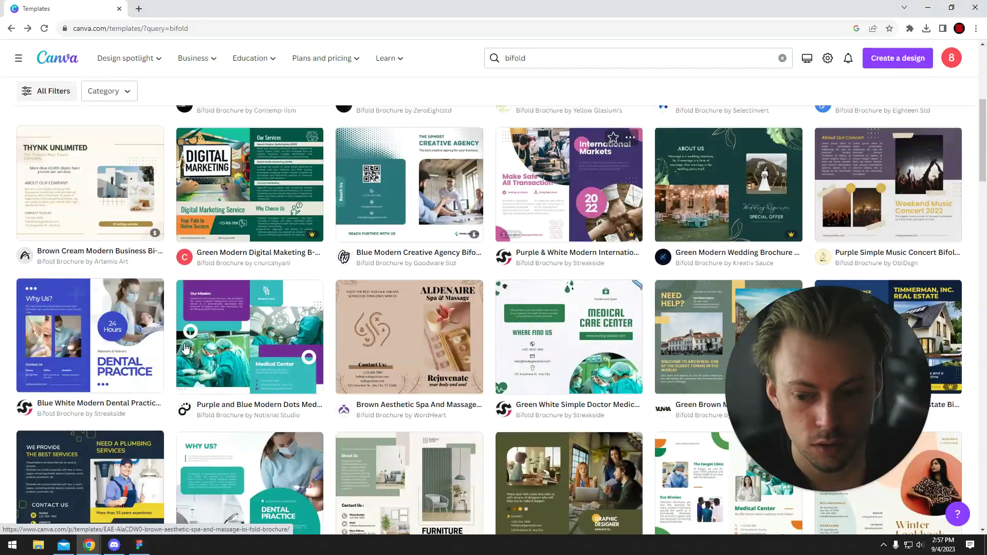
click(67, 334)
click(692, 163)
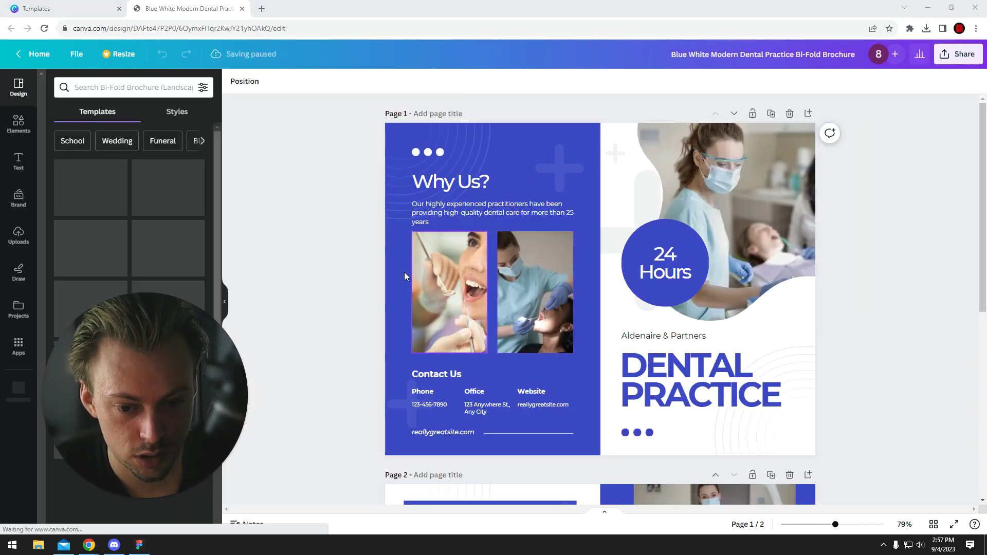
Step: Drag the uploaded beach sunset photo into the top-right photo frame
click(411, 180)
click(694, 270)
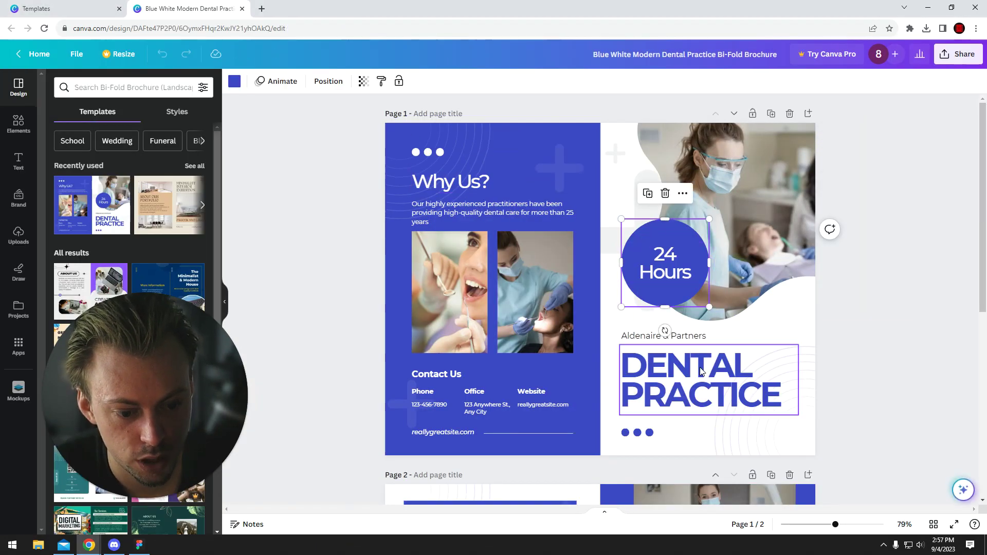
click(750, 180)
click(18, 236)
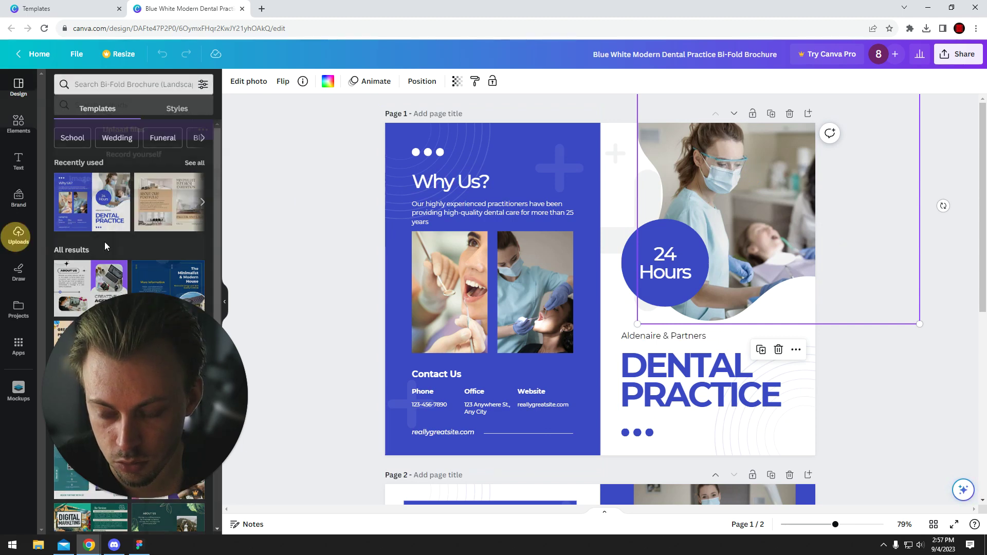
mouse_move(154, 332)
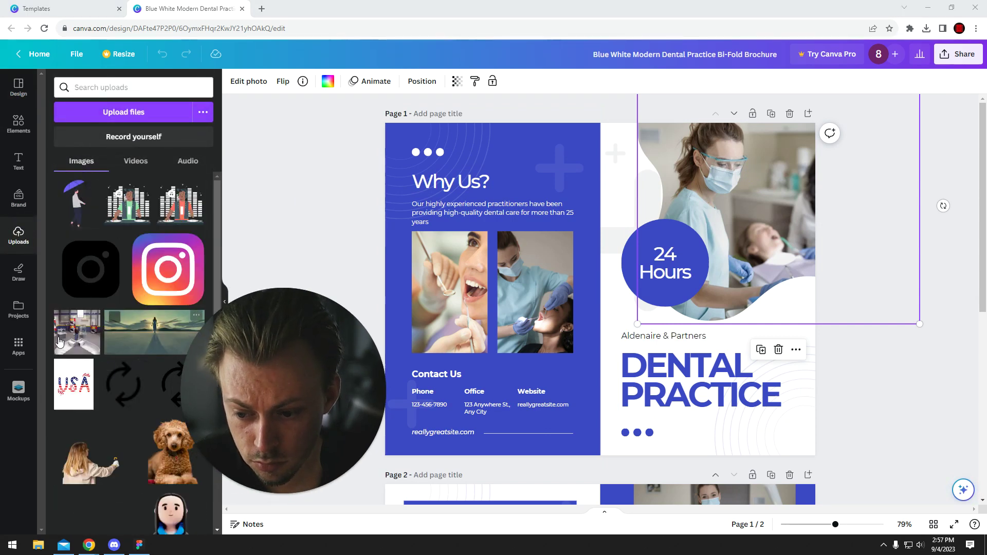
mouse_move(59, 342)
mouse_down()
mouse_move(157, 300)
mouse_move(752, 208)
mouse_up()
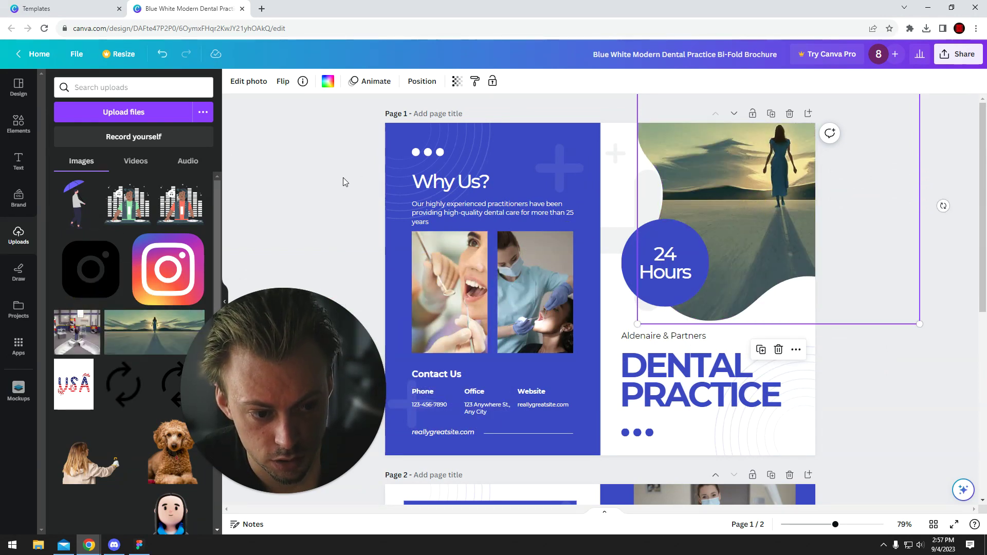
Step: Crop the beach photo, shifting it left within its frame, then deselect
double_click(750, 176)
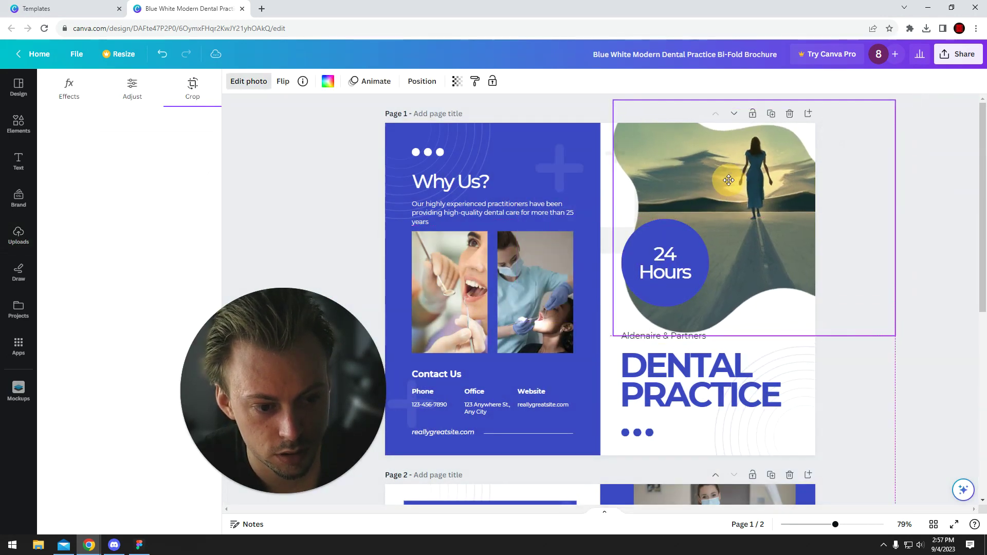
double_click(741, 179)
key(Escape)
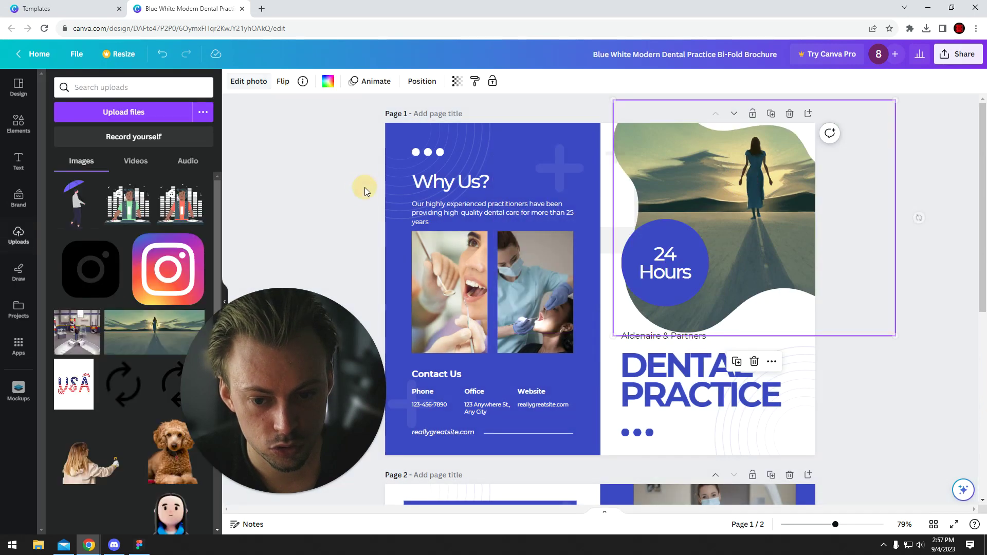
double_click(756, 184)
drag(760, 179, 718, 181)
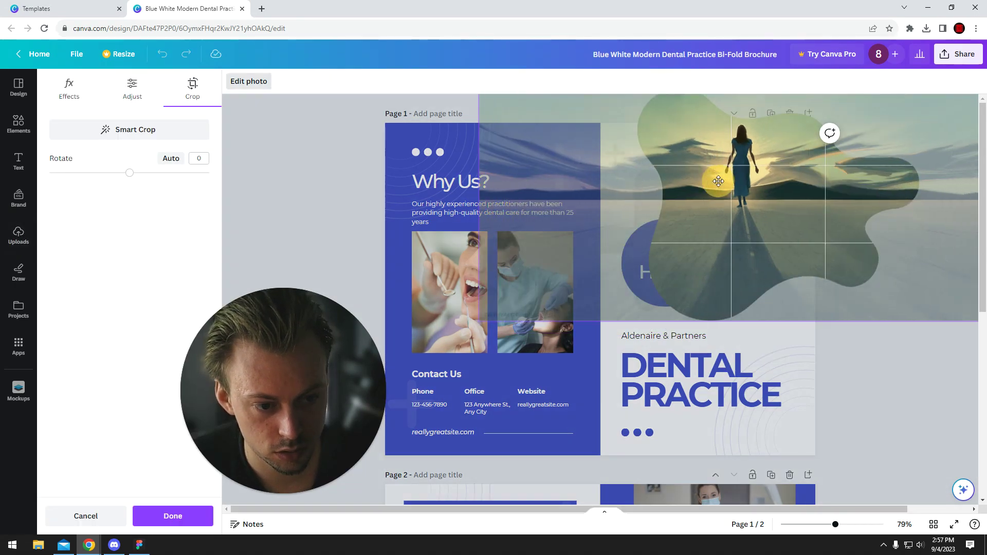
click(295, 198)
drag(311, 194, 406, 221)
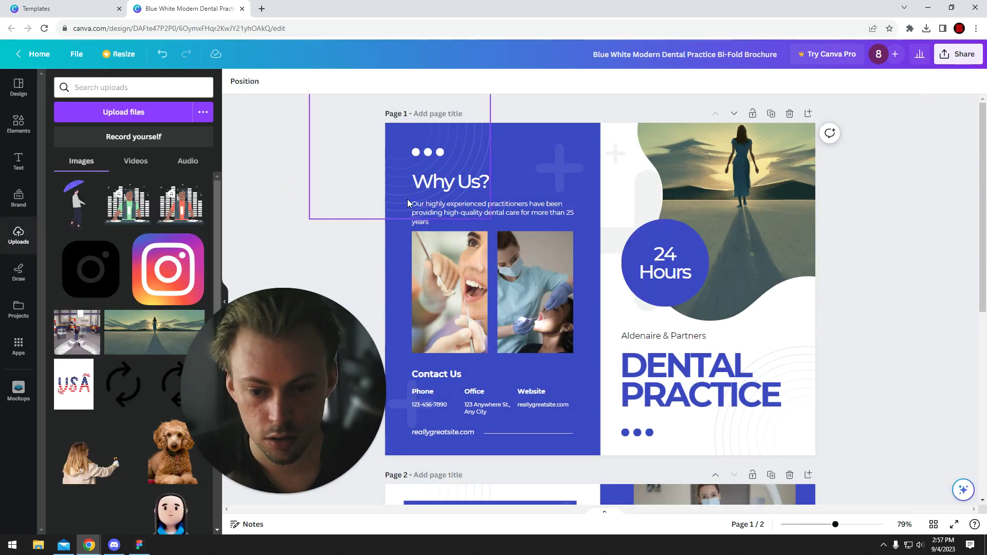
click(304, 152)
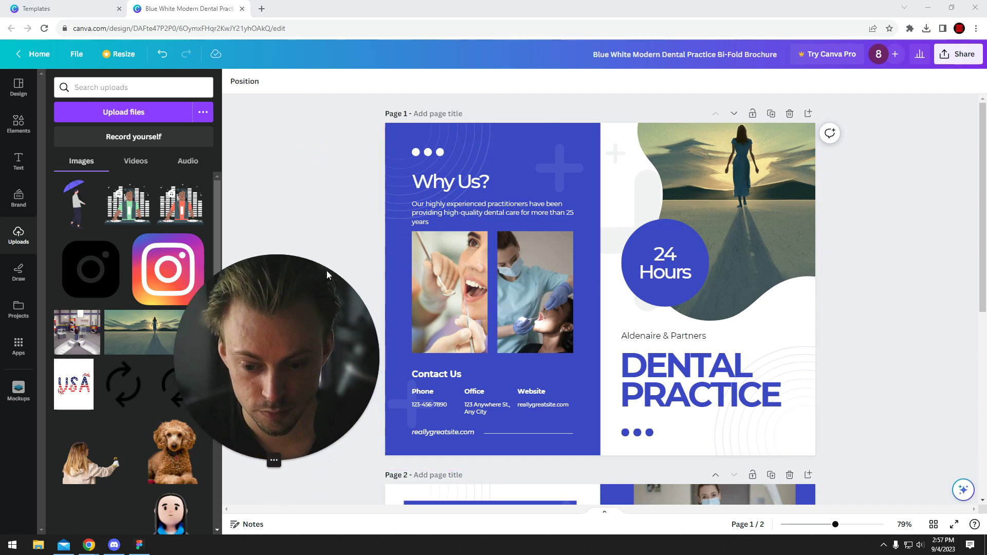
scroll(622, 251, down, 3)
scroll(622, 251, down, 2)
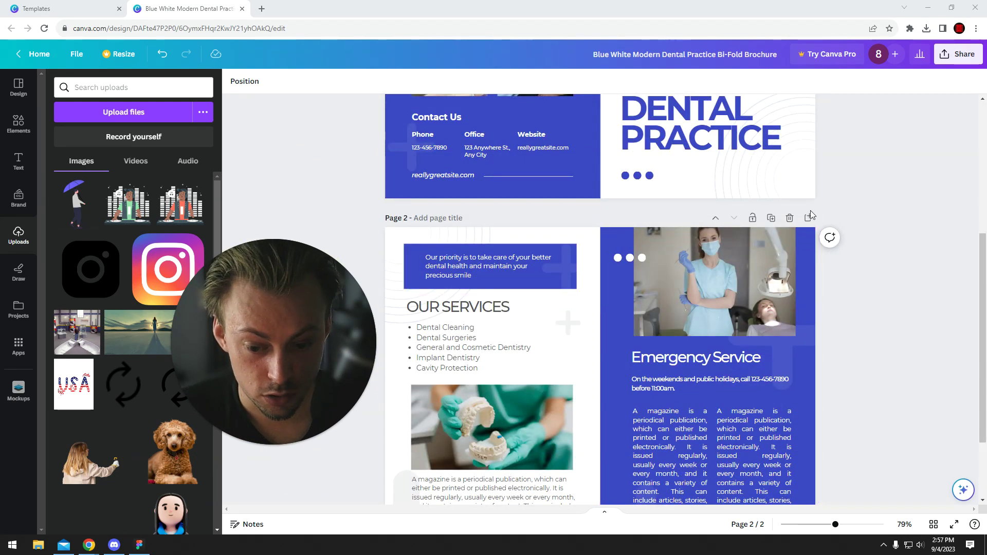
scroll(895, 267, up, 1)
scroll(896, 271, up, 4)
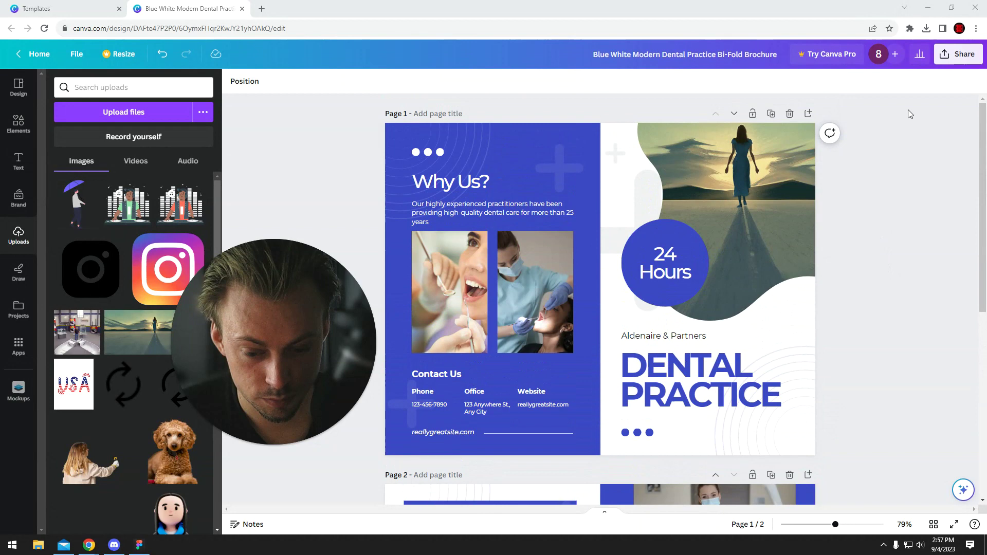
Step: Review the Download file-type options in the Share menu, then go back
click(949, 61)
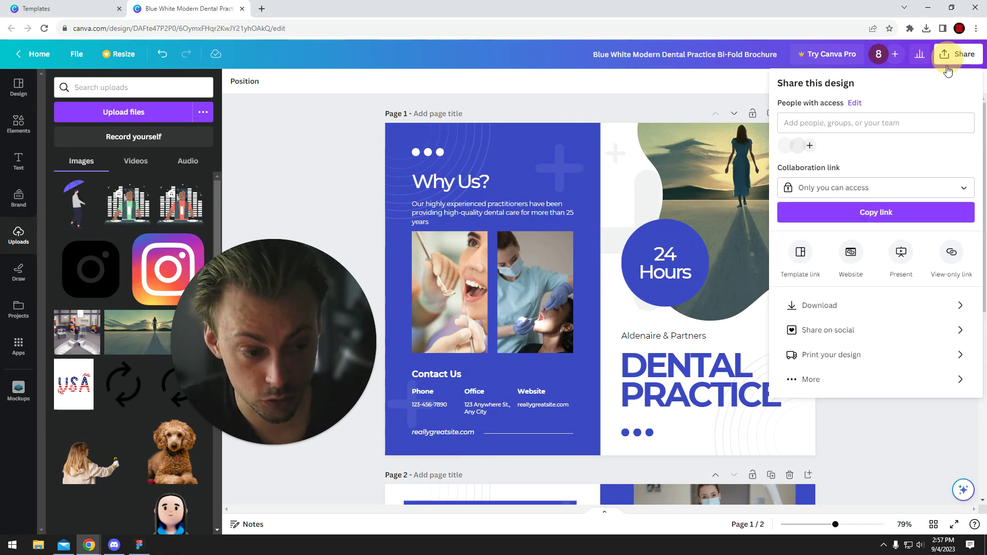
click(848, 305)
click(863, 126)
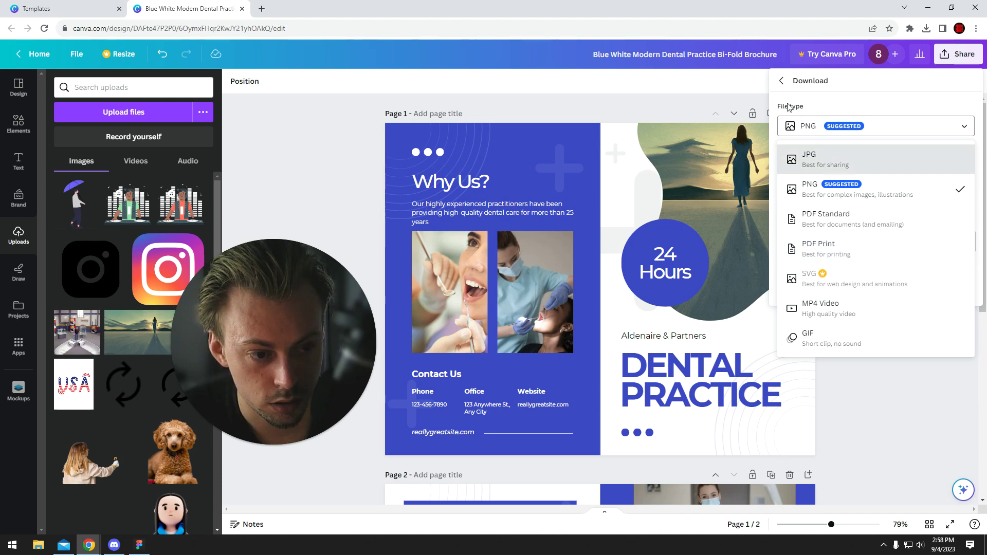
click(781, 80)
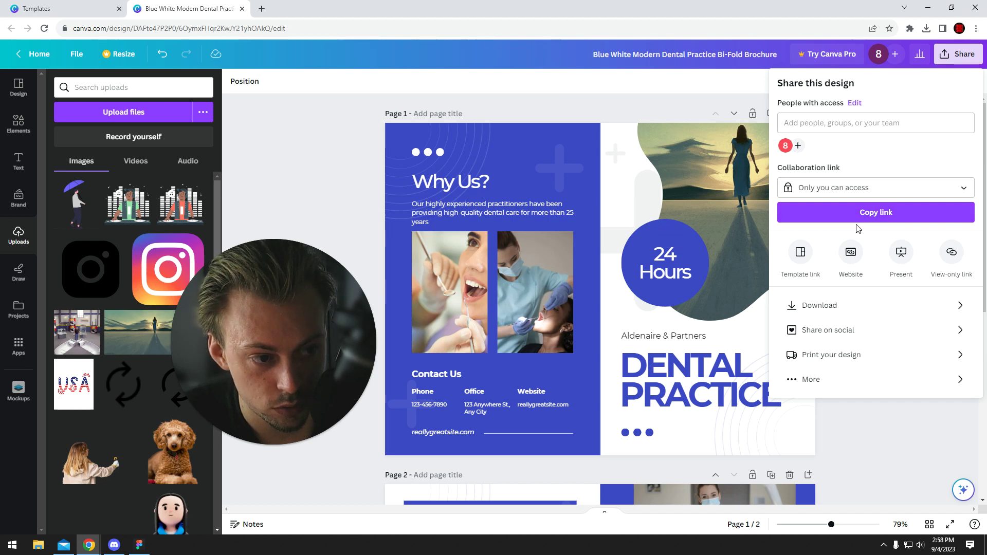
Step: Browse the print products and choose Folded Cards (Portrait)
click(856, 362)
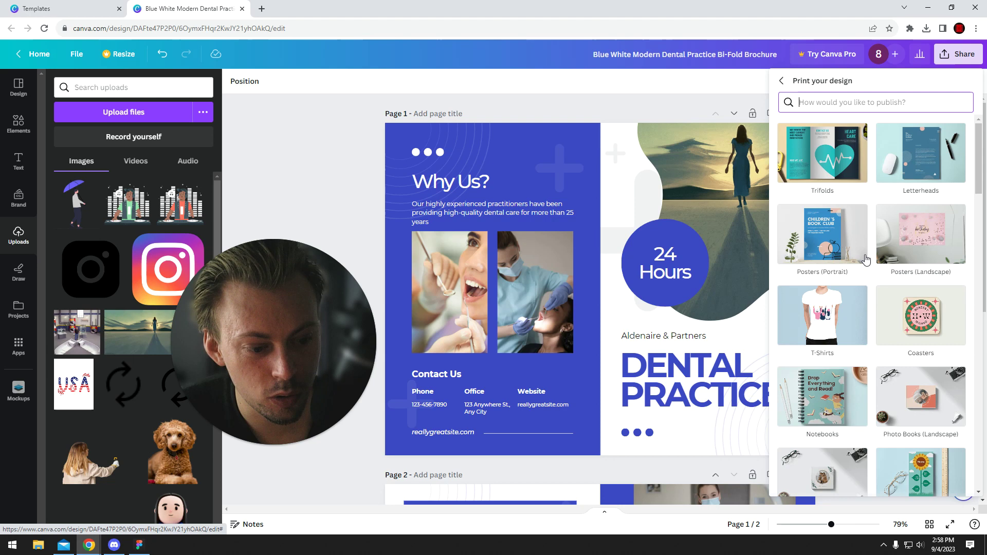
scroll(866, 260, down, 3)
scroll(866, 260, up, 3)
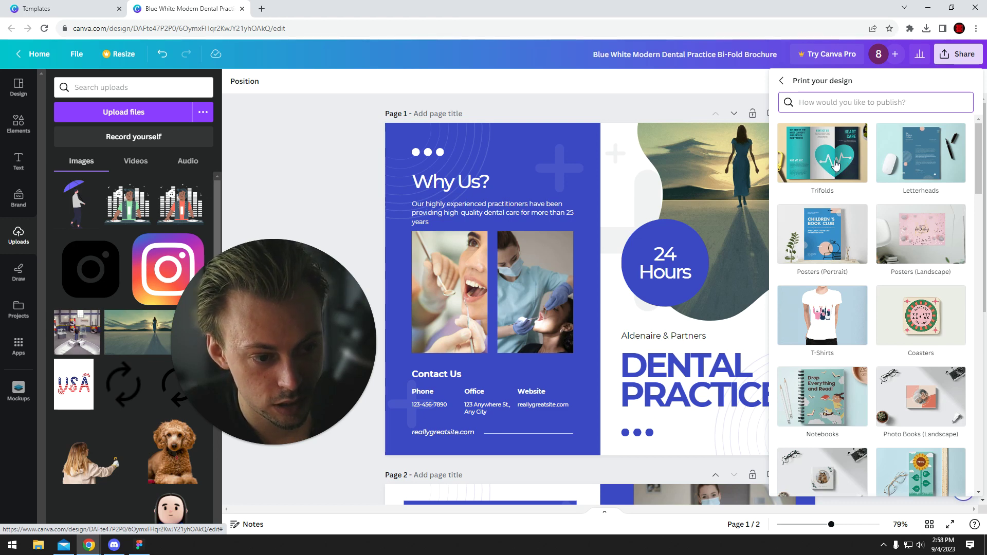
scroll(833, 183, down, 3)
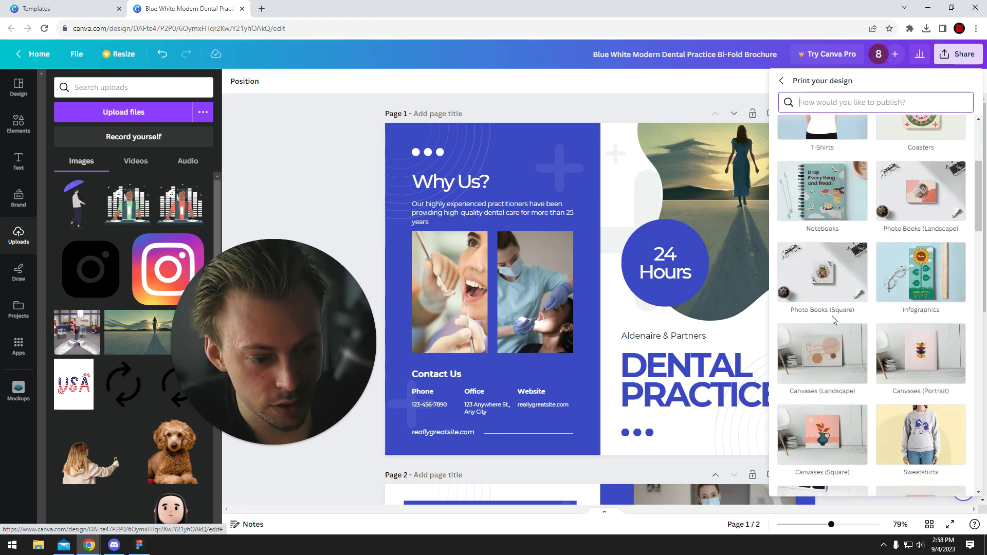
scroll(825, 303, down, 3)
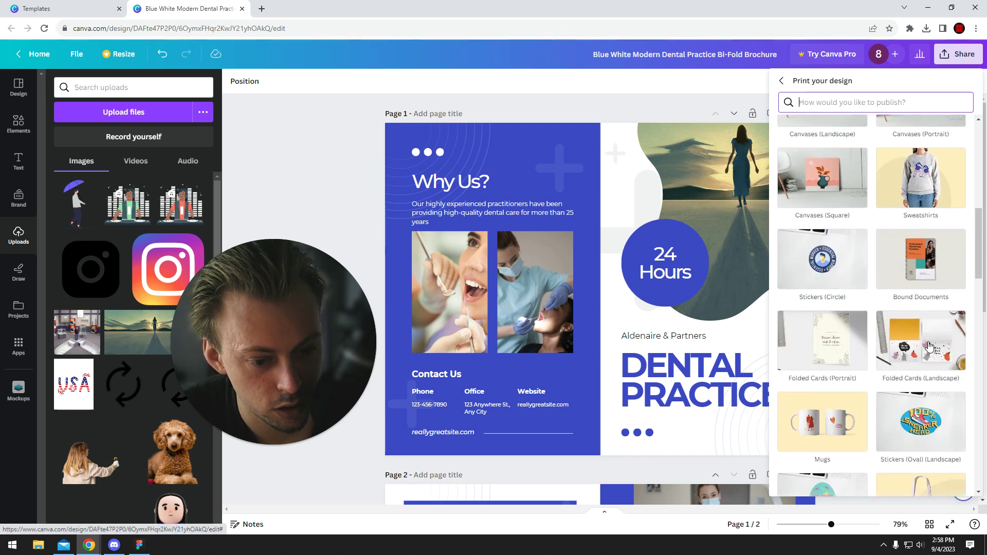
click(820, 343)
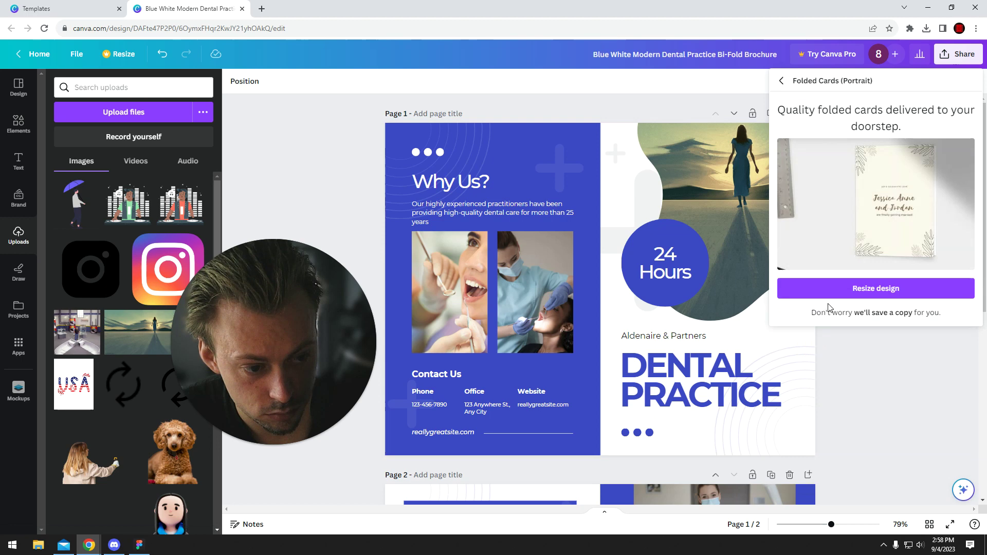
Step: Resize the brochure to the folded-card format and view the mockup full-size
click(869, 290)
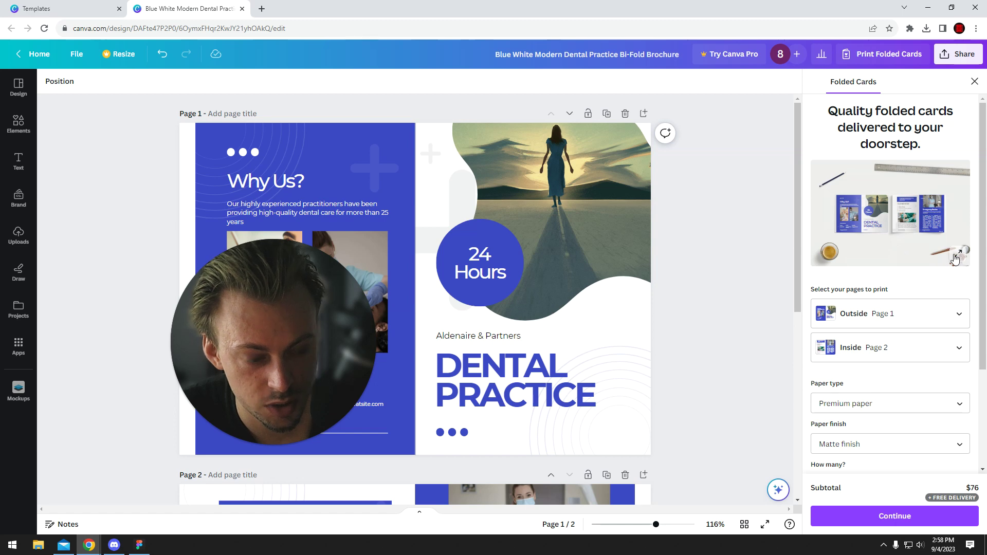
scroll(888, 387, down, 2)
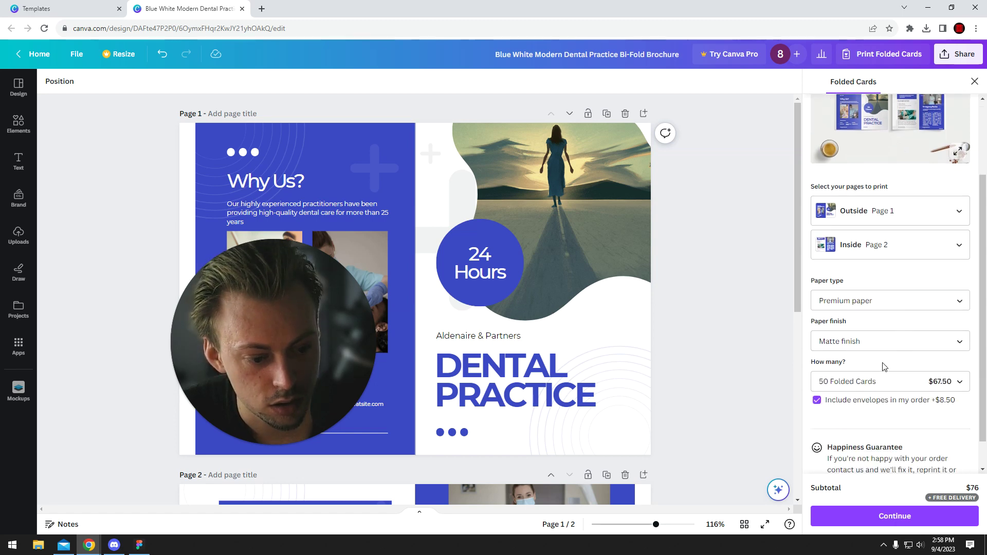
scroll(870, 320, up, 2)
scroll(863, 370, down, 2)
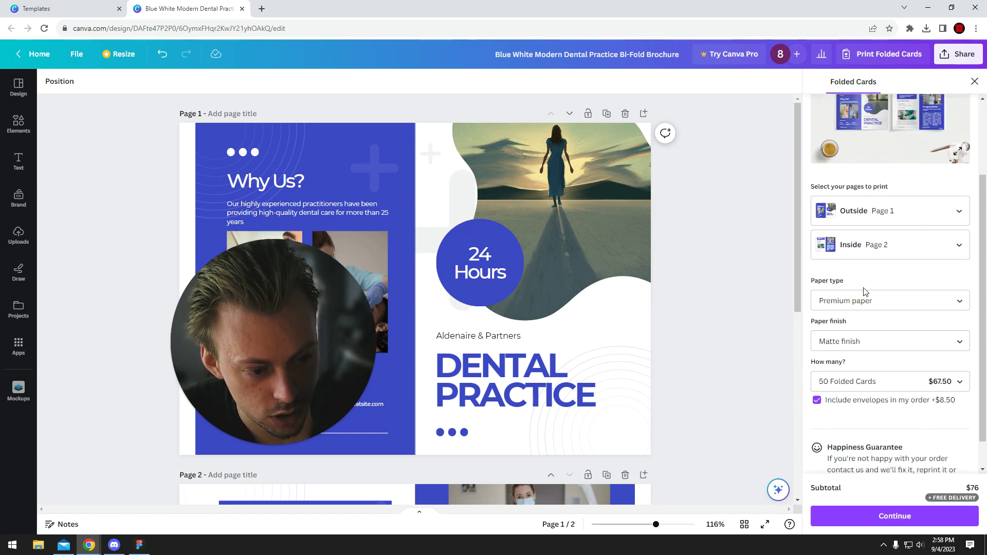
scroll(869, 308, up, 2)
click(894, 214)
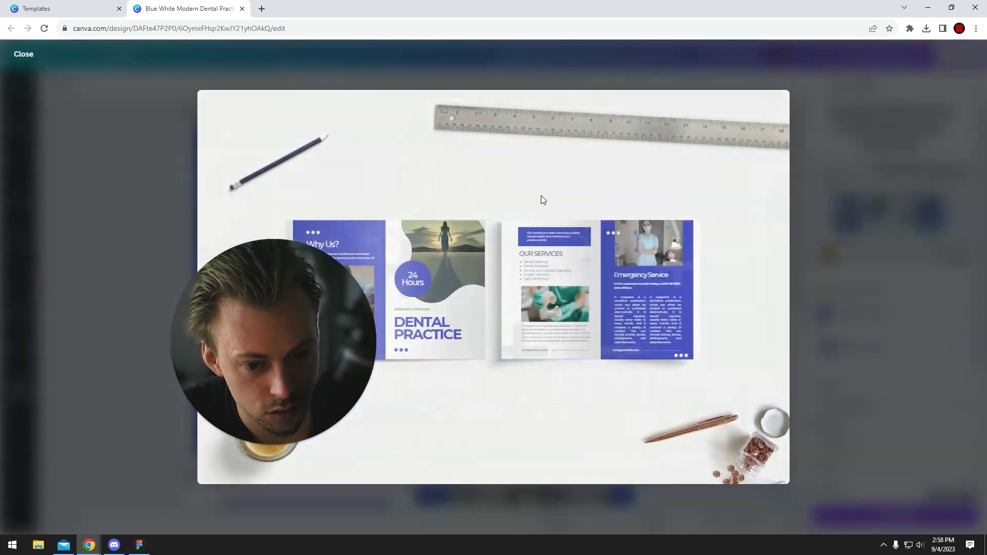
click(853, 253)
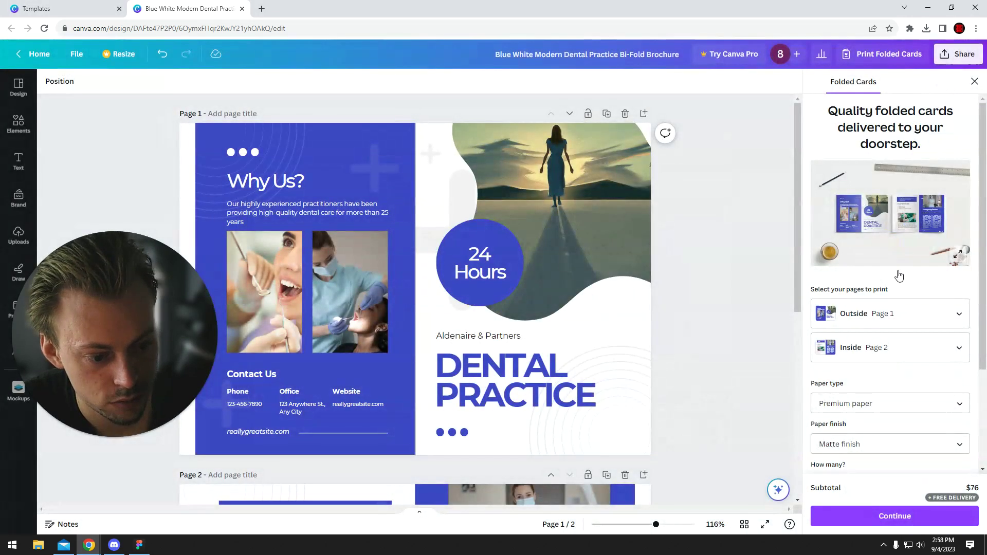
Step: Keep Page 1 as the outside page in the Folded Cards print options
scroll(896, 276, down, 3)
click(850, 179)
click(883, 154)
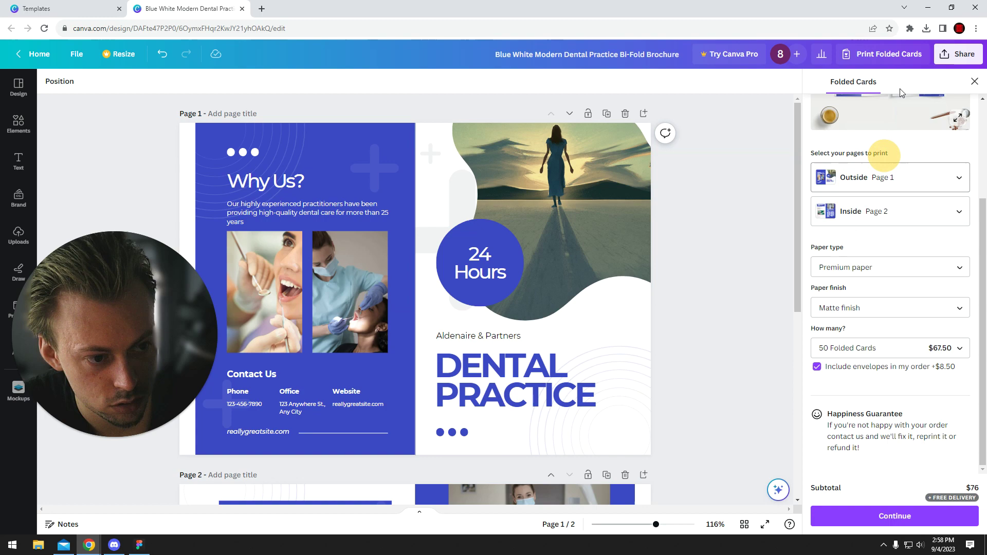
click(894, 56)
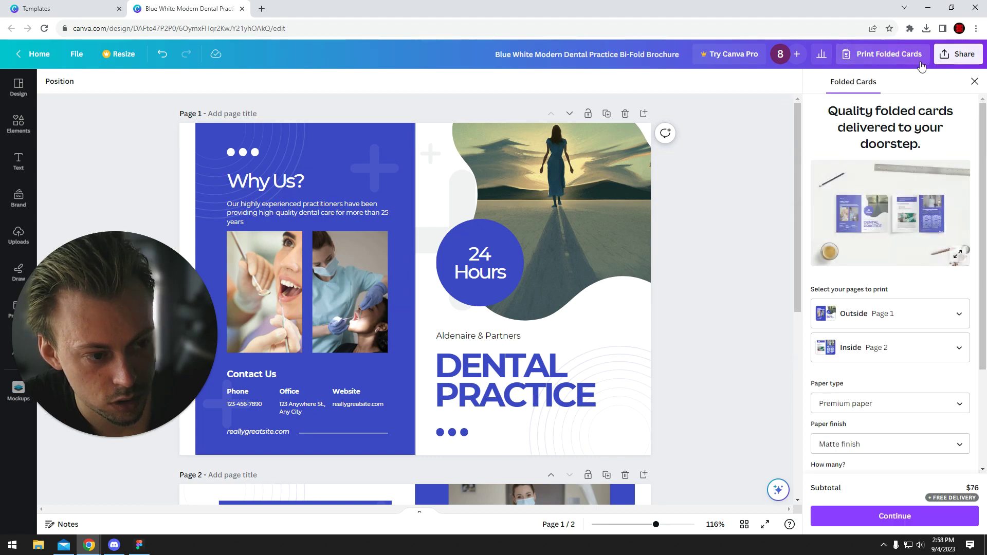
Step: Return to Folded Cards printing via a 'folded' search and review the paper finishes
click(966, 60)
click(843, 355)
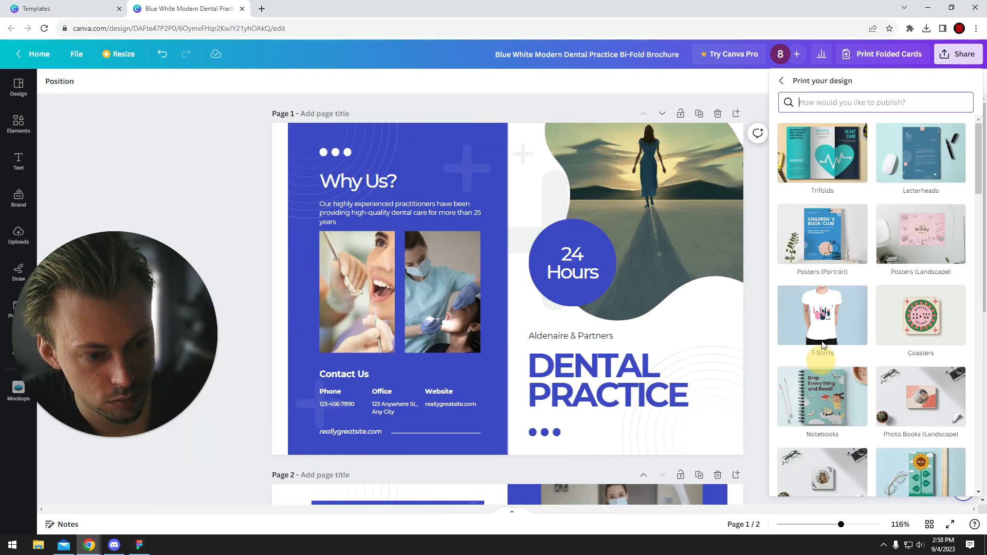
text(folded)
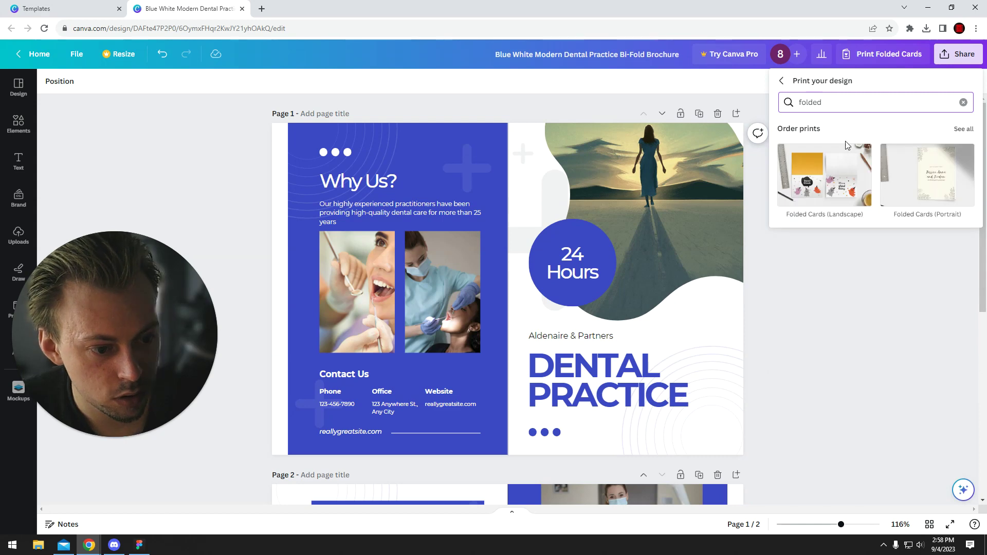
click(948, 184)
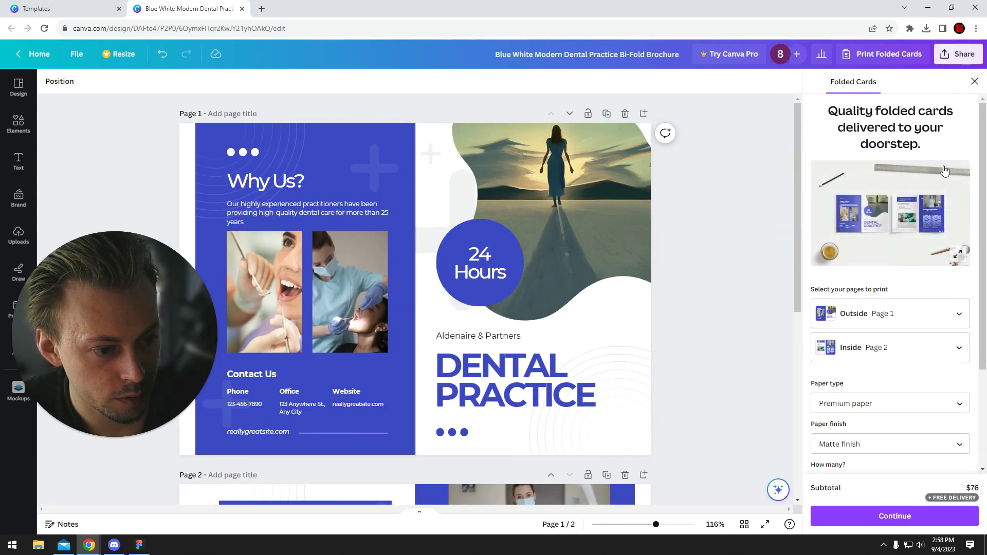
scroll(912, 271, down, 3)
click(849, 317)
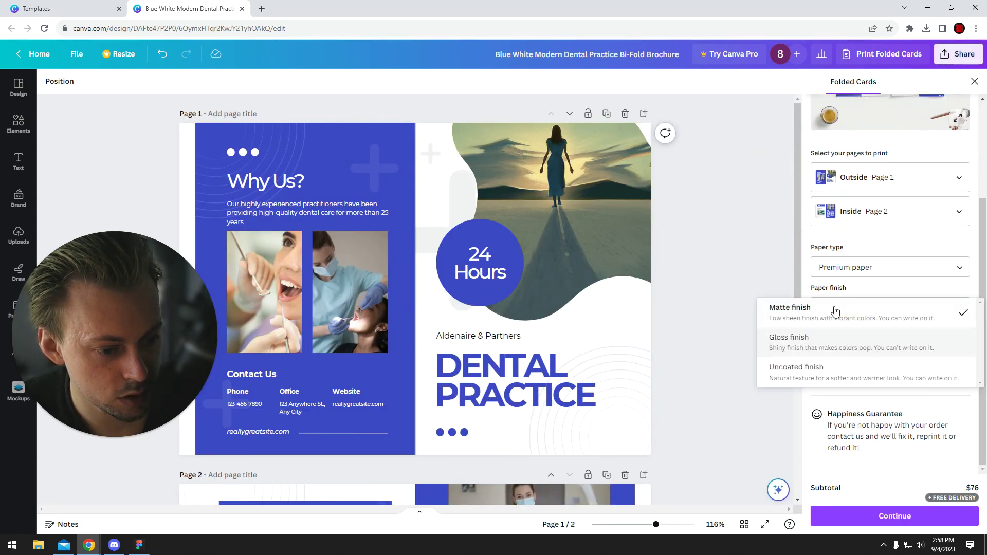
scroll(895, 272, up, 3)
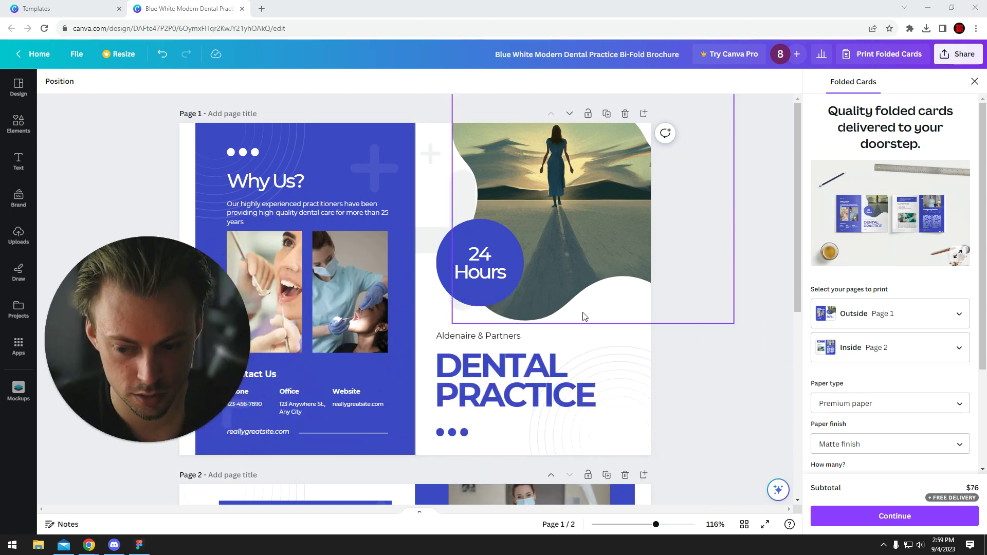
click(957, 253)
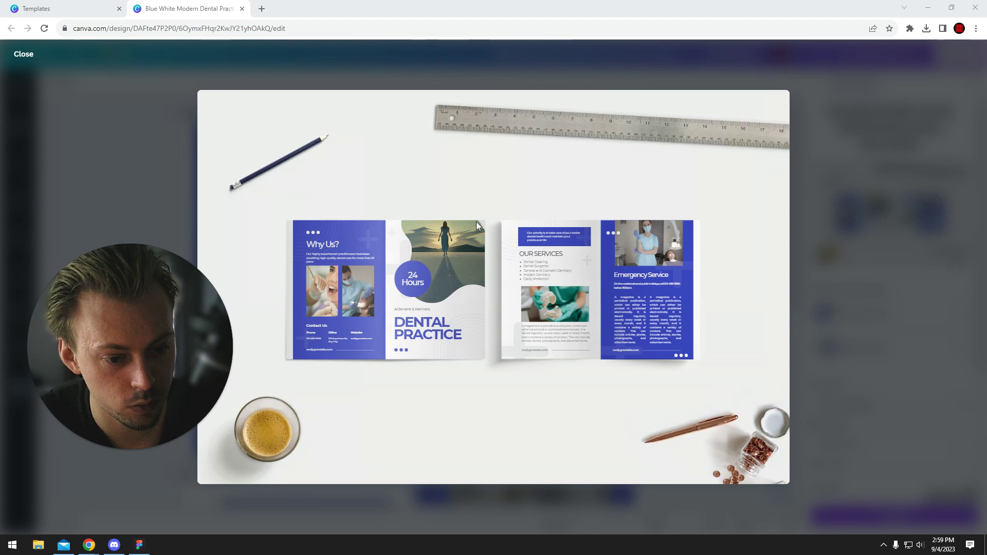
key(Escape)
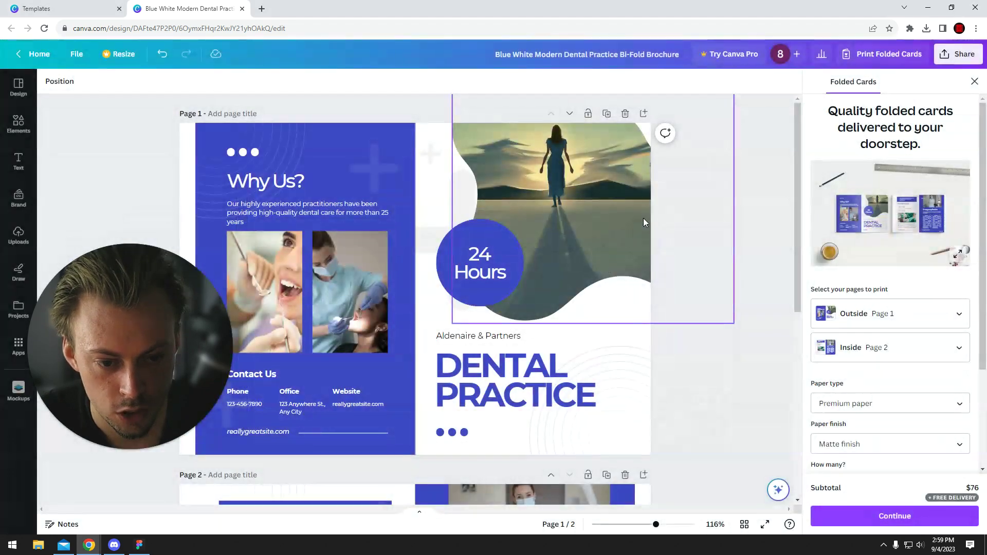
Step: Move the 24 Hours circle up-right and undo an accidental blue-panel change
click(488, 295)
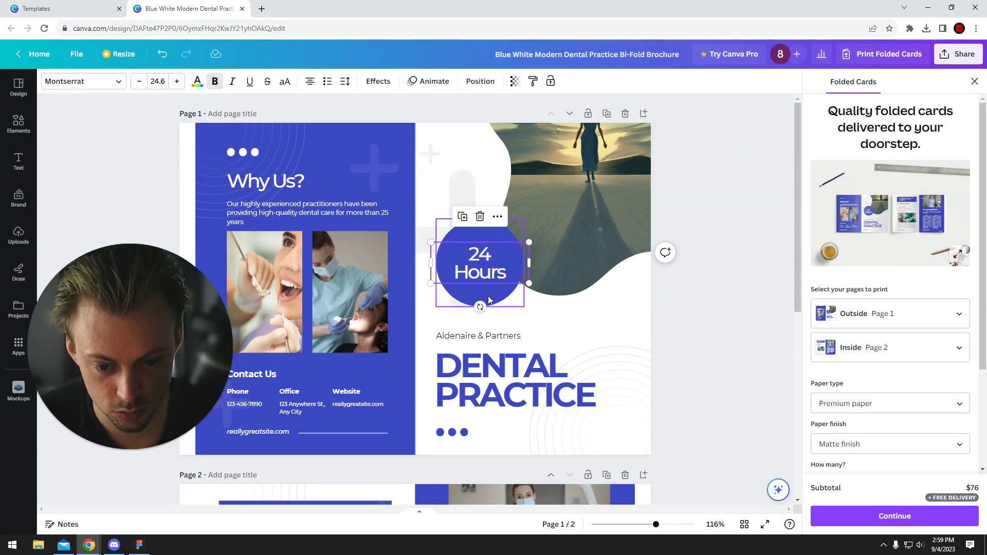
mouse_move(474, 276)
mouse_down()
mouse_move(506, 259)
mouse_move(502, 267)
mouse_up()
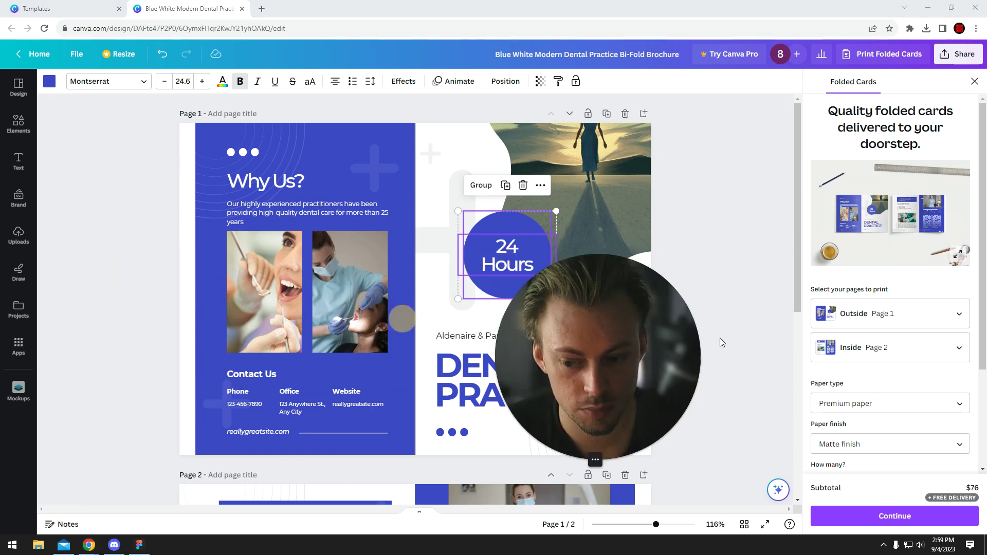
click(201, 307)
drag(201, 307, 154, 308)
click(121, 309)
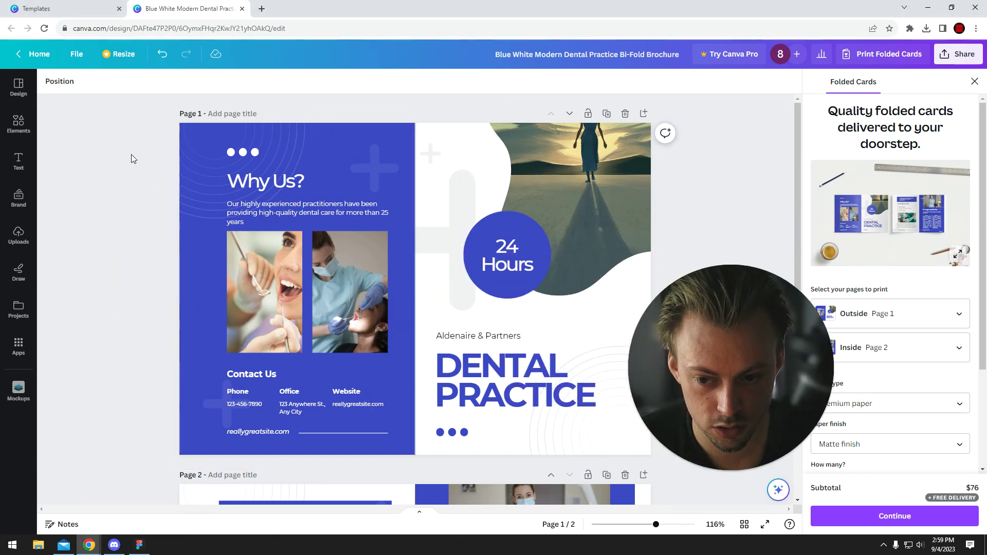
drag(124, 144, 411, 462)
key(ctrl+z)
key(ctrl+z)
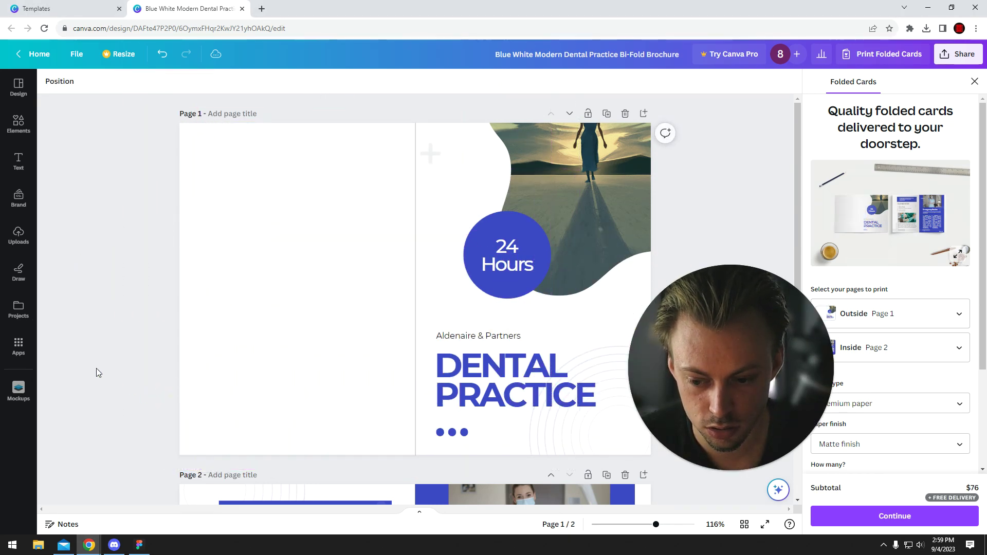
key(ctrl+z)
Step: Shift the left panel's contents left and align Aldenaire & Partners with the heading
drag(133, 143, 421, 454)
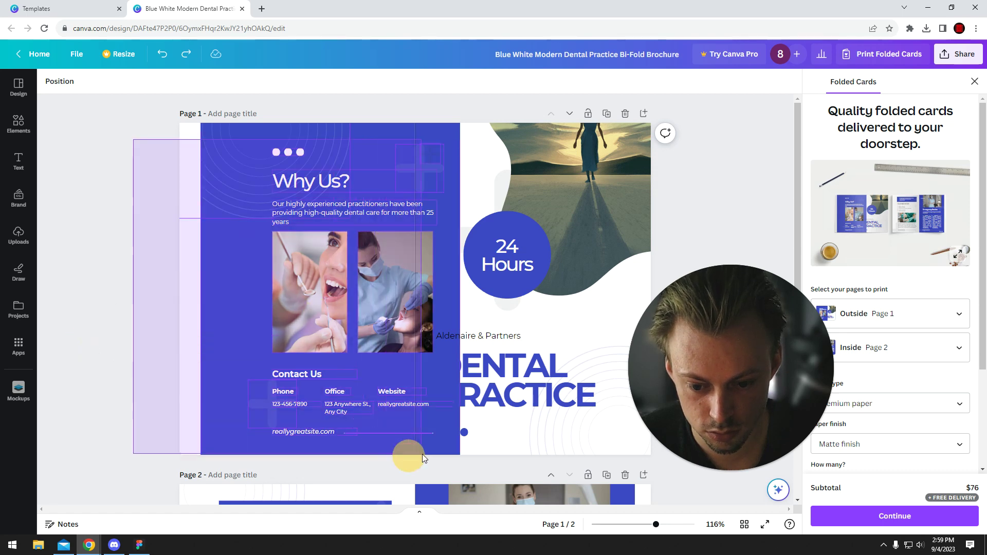
drag(224, 330, 204, 329)
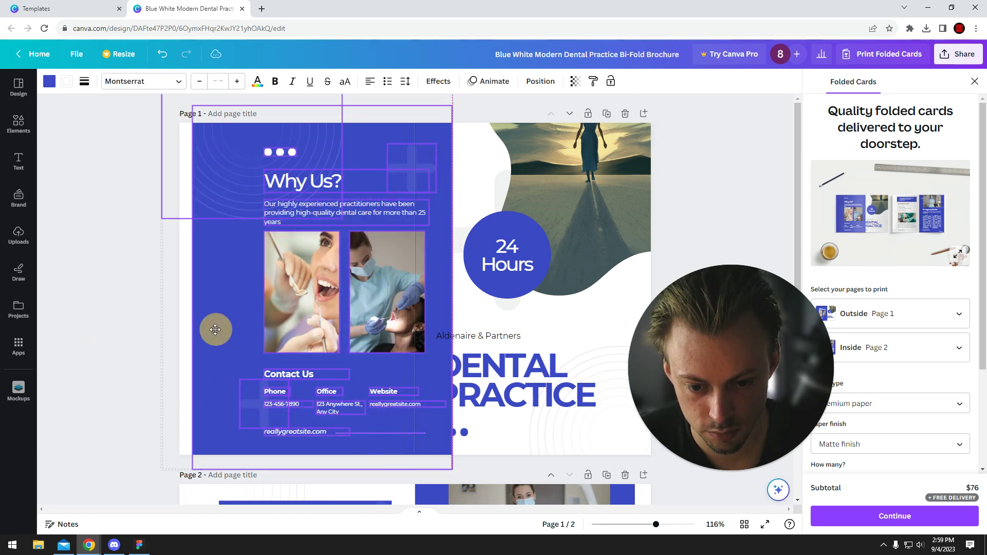
click(95, 309)
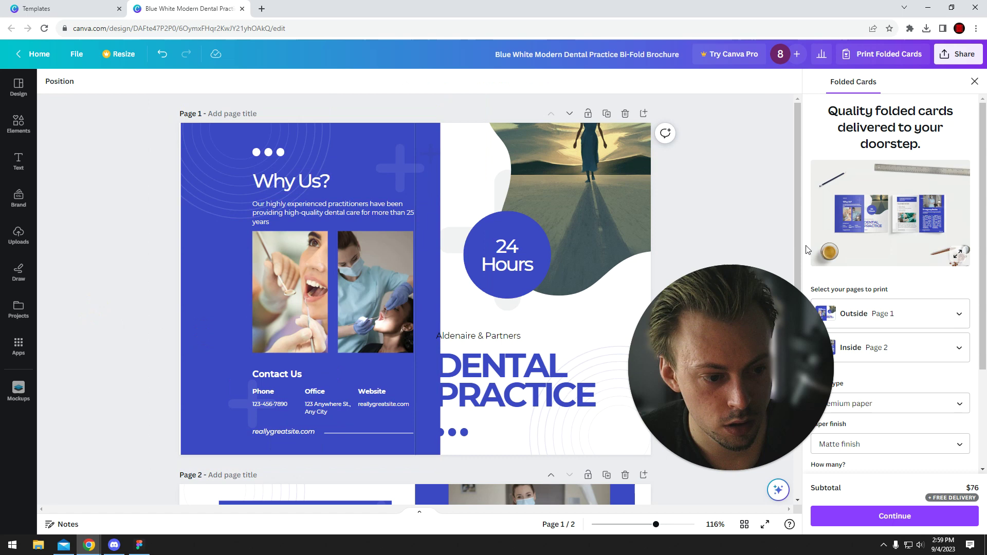
click(497, 369)
mouse_move(441, 333)
mouse_down()
mouse_move(460, 333)
mouse_move(424, 305)
mouse_up()
click(419, 319)
Step: Snap the whole Why Us panel group left onto the fold and enlarge the mockup
drag(107, 95, 386, 443)
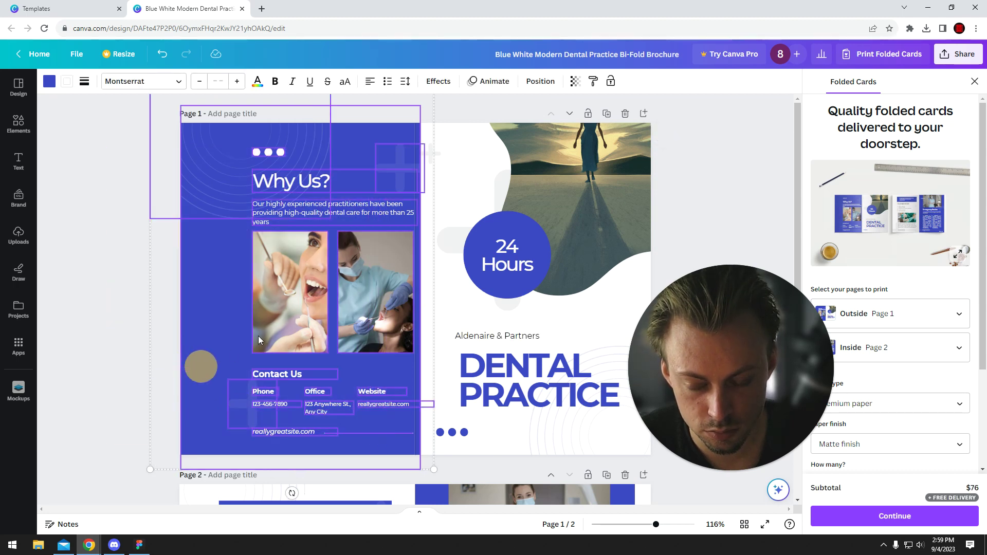
mouse_move(258, 335)
mouse_down()
mouse_move(276, 313)
mouse_move(261, 313)
mouse_up()
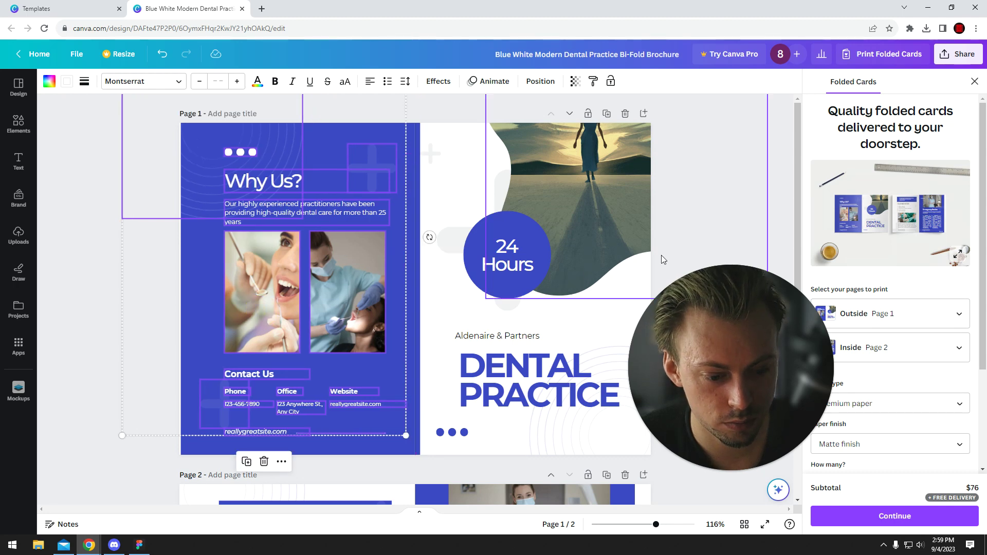
click(724, 211)
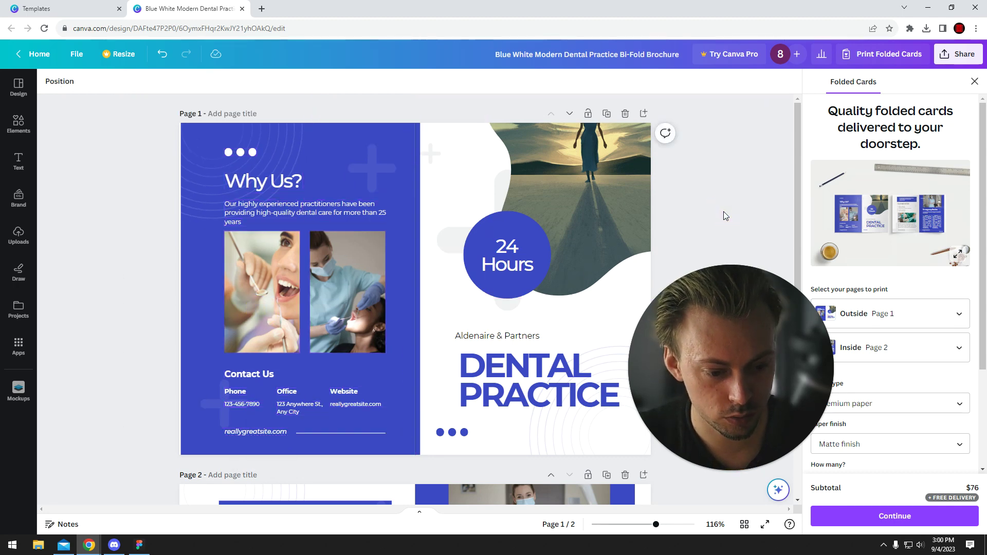
drag(671, 343, 534, 358)
click(956, 254)
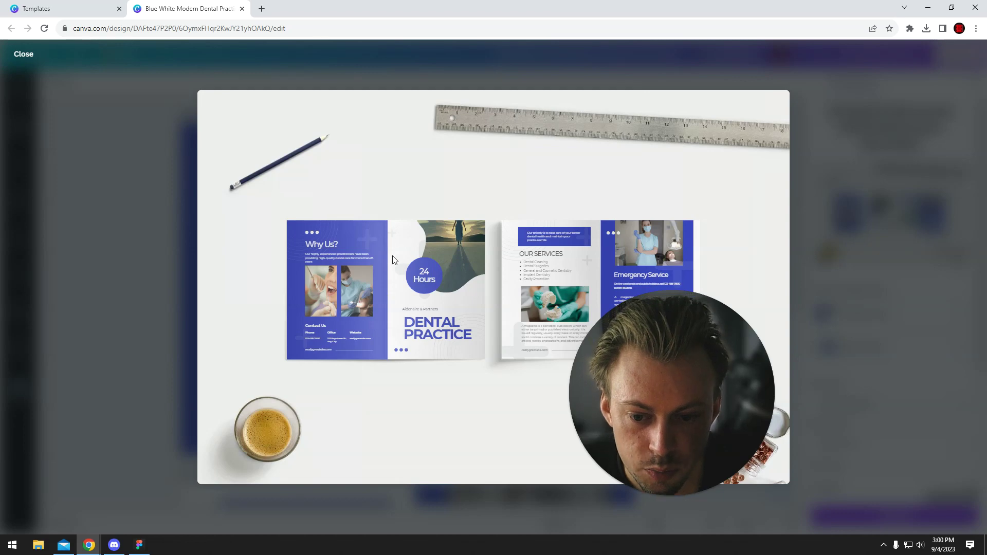
Step: Compare page 1 against the reopened mockup, close it, and scroll to paper and quantity options
click(829, 222)
drag(106, 117, 415, 455)
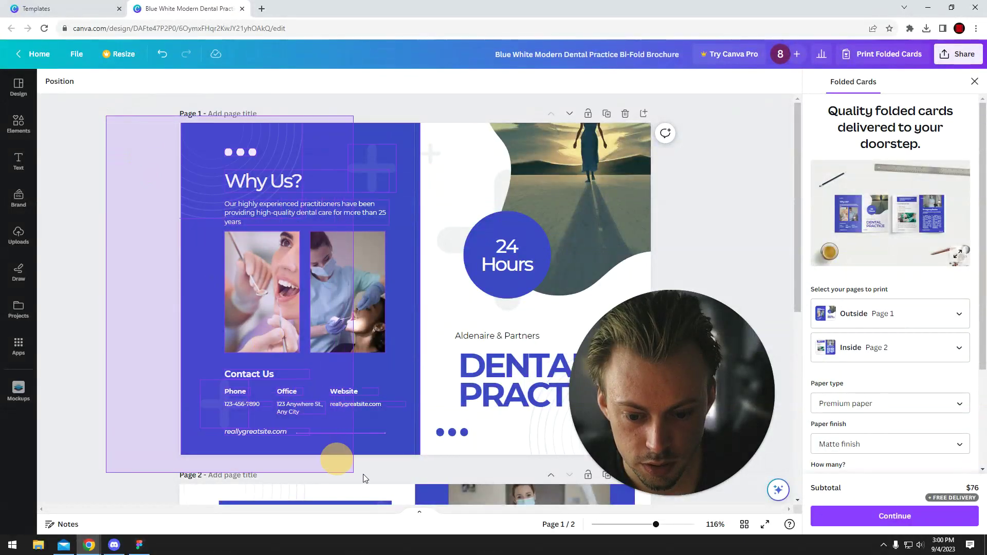
click(88, 330)
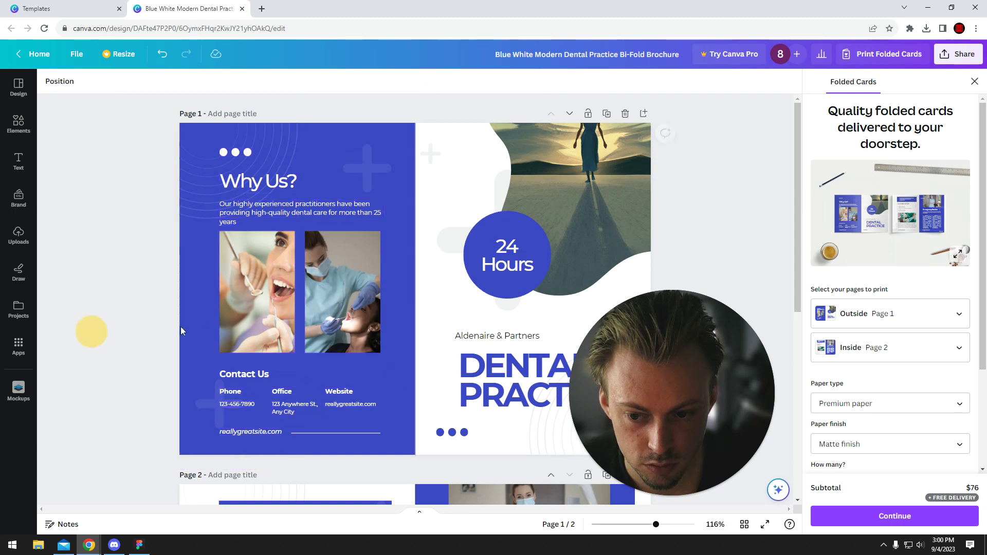
click(957, 254)
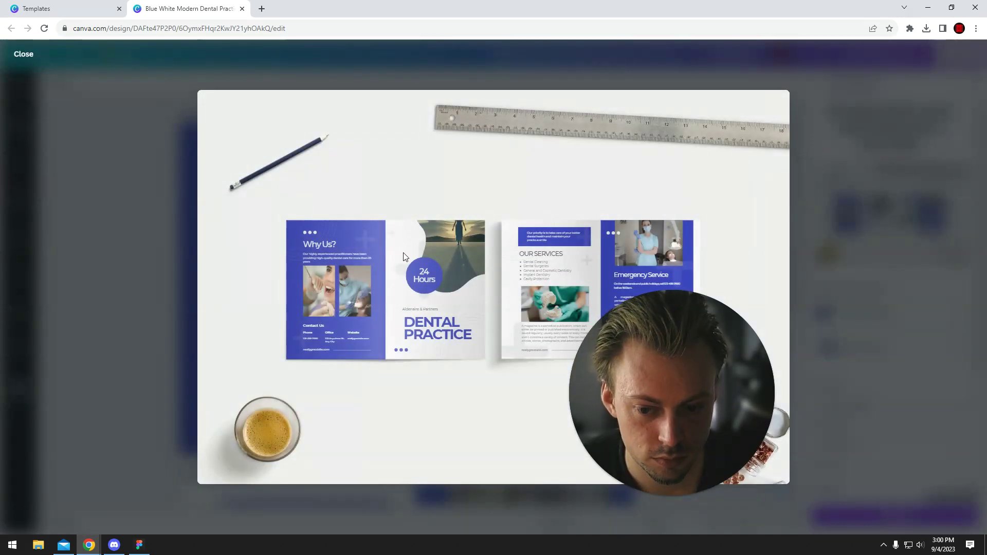
key(Escape)
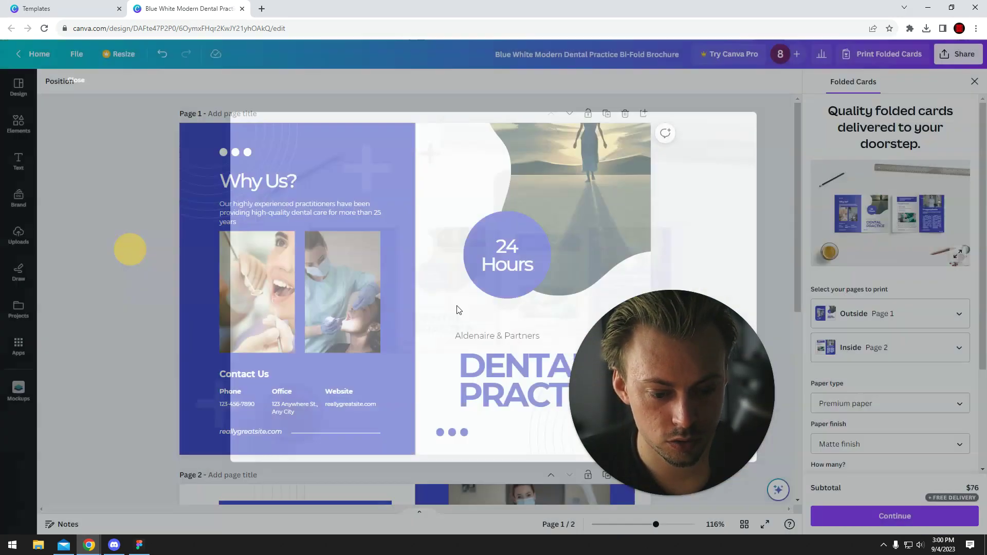
scroll(866, 254, down, 3)
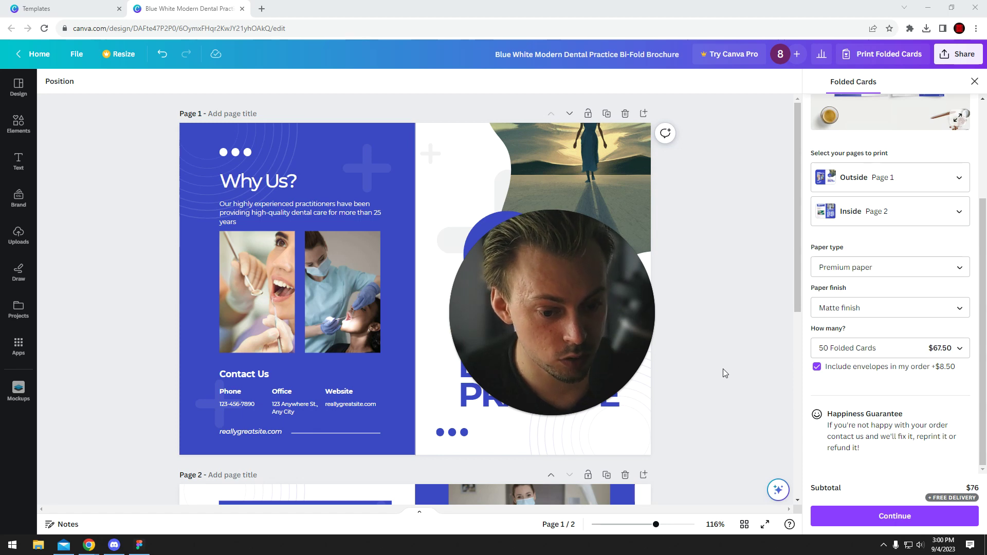
Step: Close the folded-card print panel, then review the Download file types, keeping PNG, and dismiss them
click(974, 81)
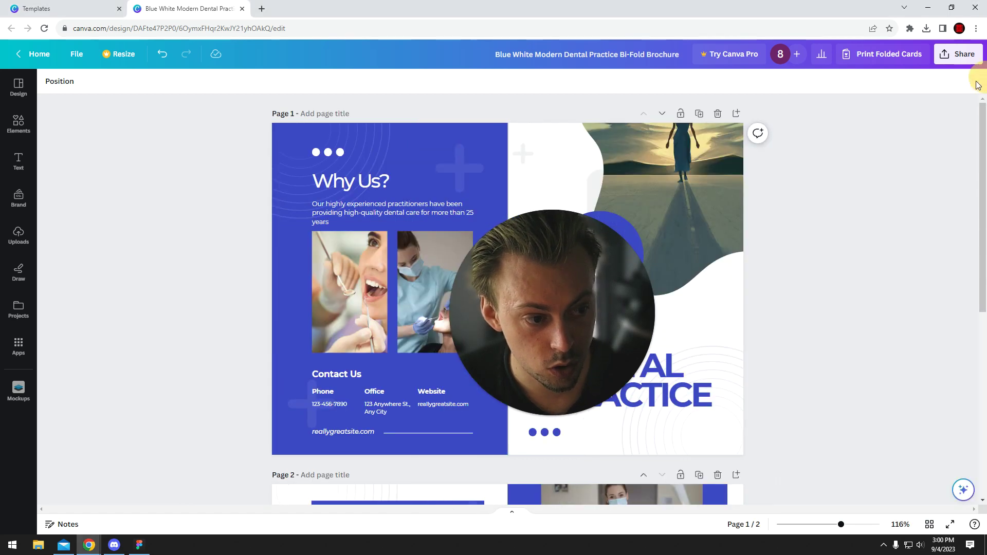
click(946, 53)
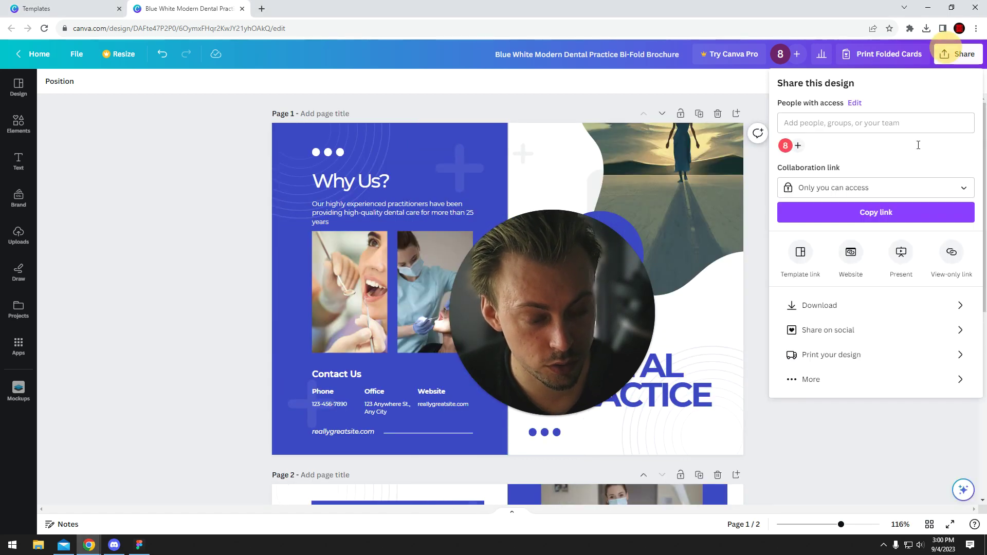
click(824, 305)
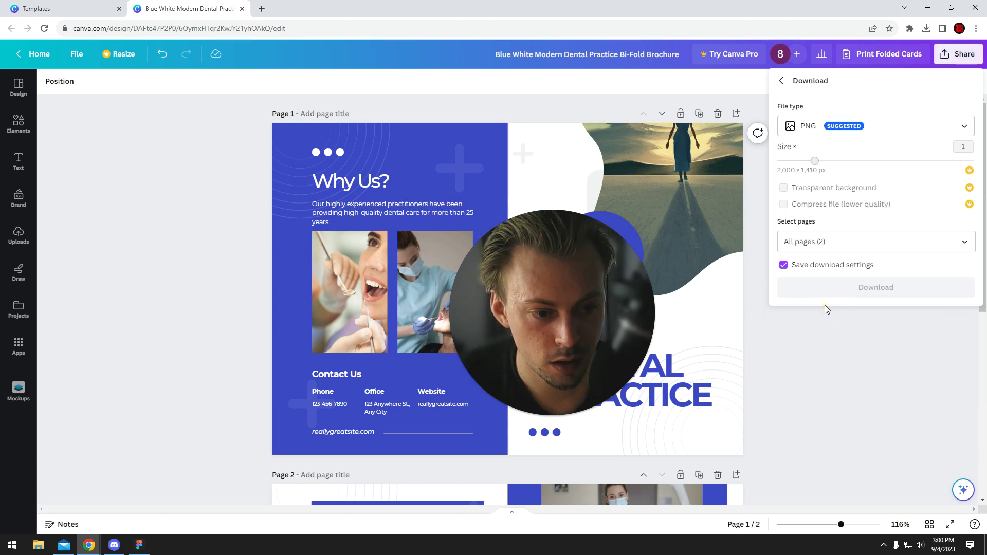
click(838, 128)
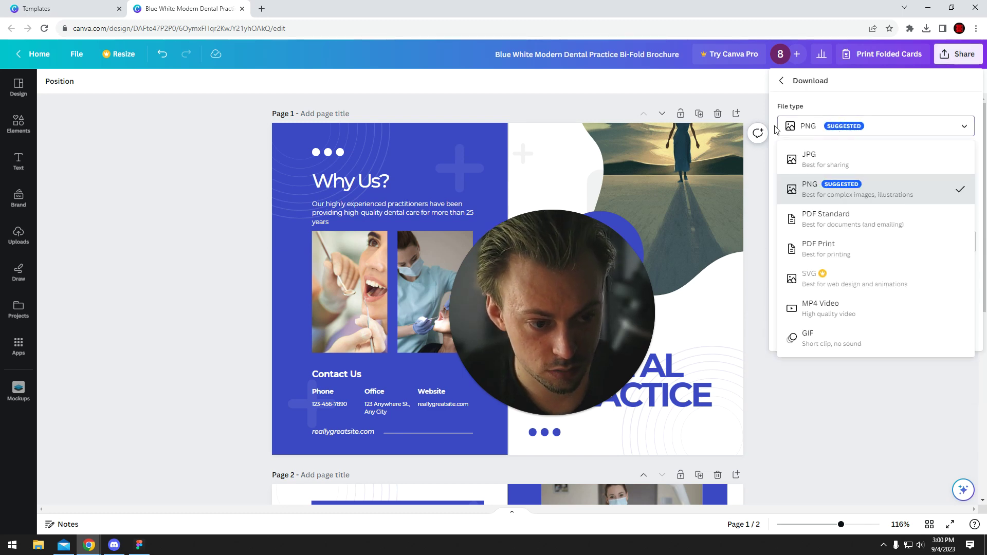
click(827, 190)
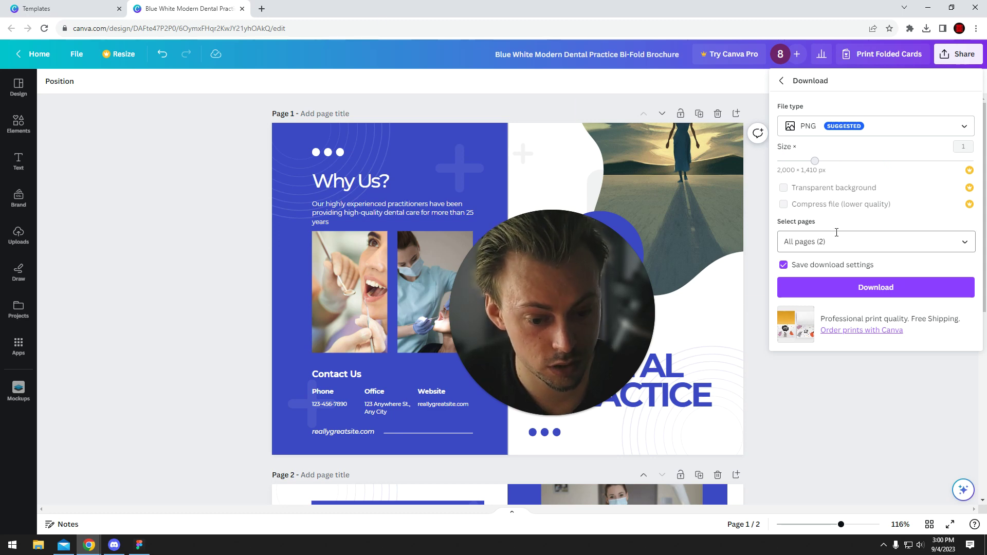
click(842, 129)
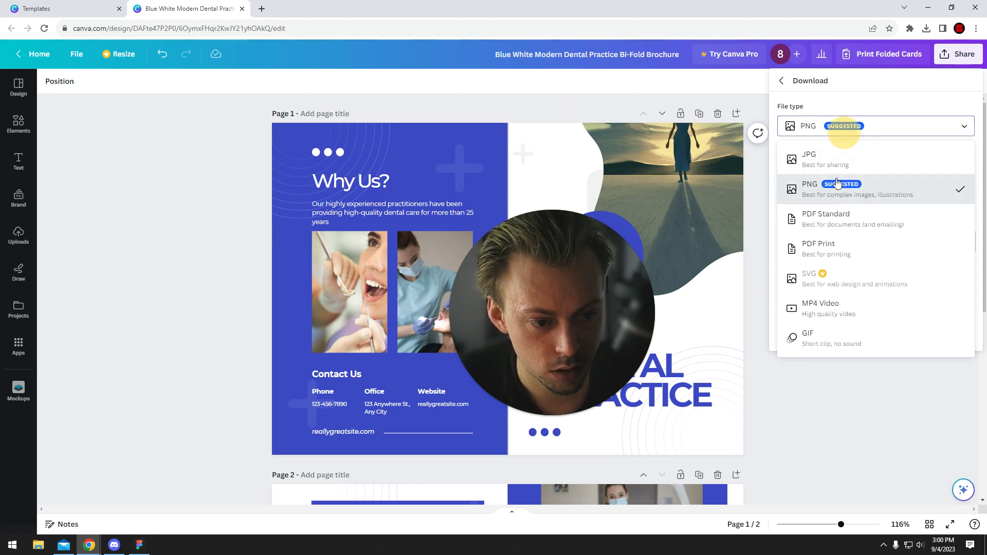
click(825, 191)
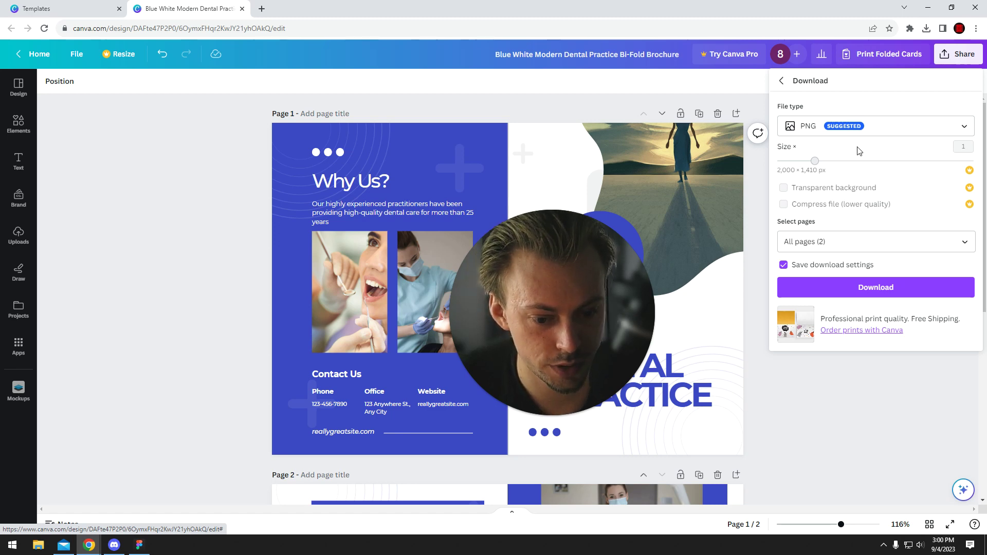
click(854, 127)
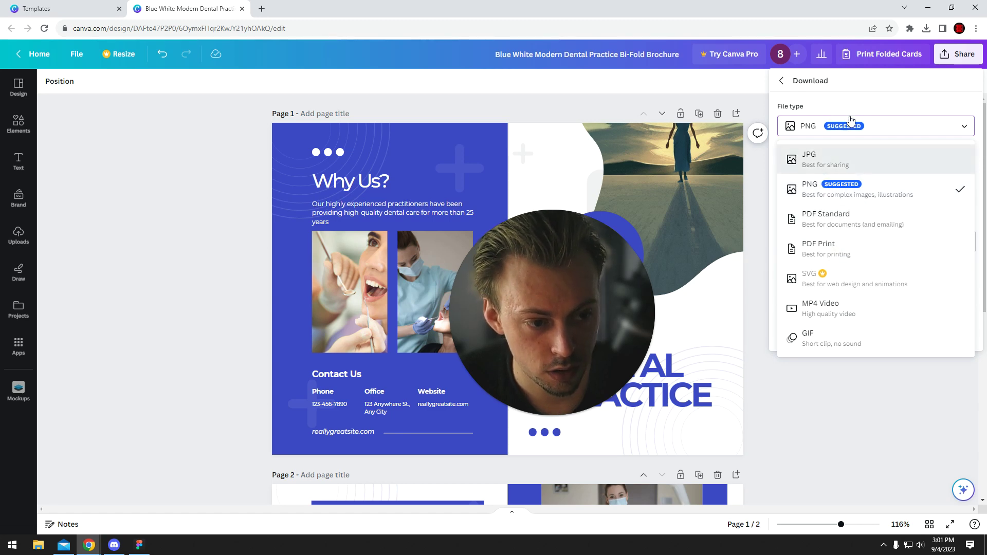
click(846, 406)
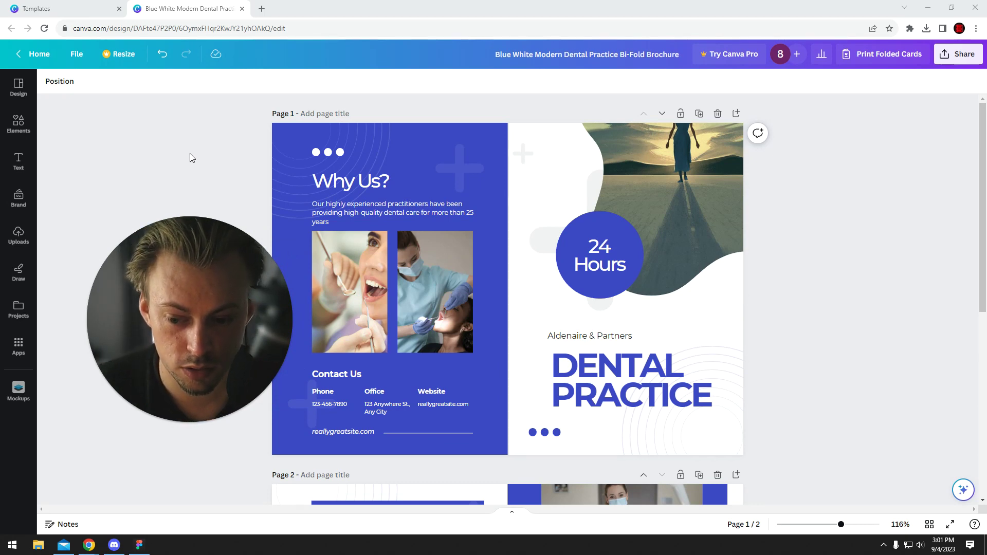
Step: Close the dental brochure tab and the template preview, back at the top of the 836 Bifold results
drag(204, 270, 175, 271)
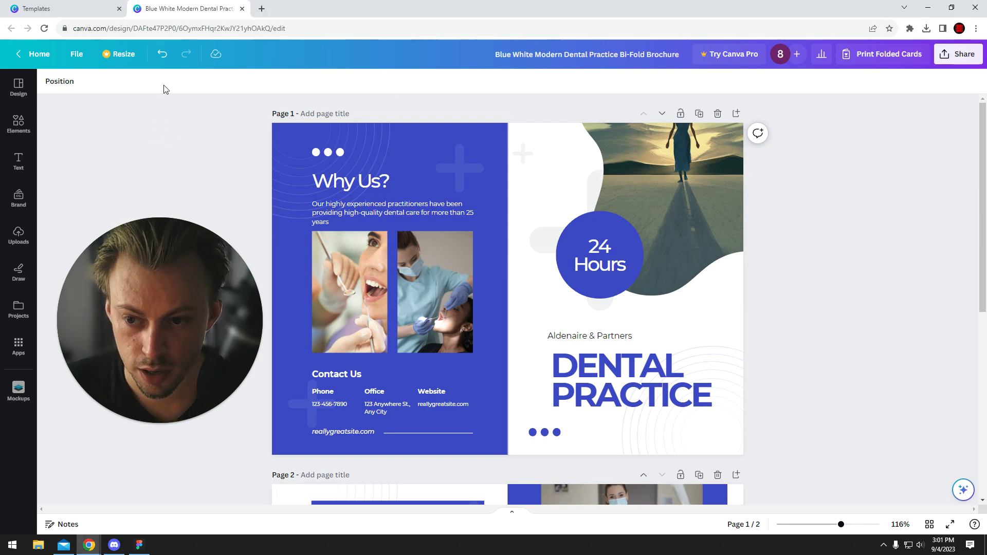
middle_click(186, 7)
click(77, 138)
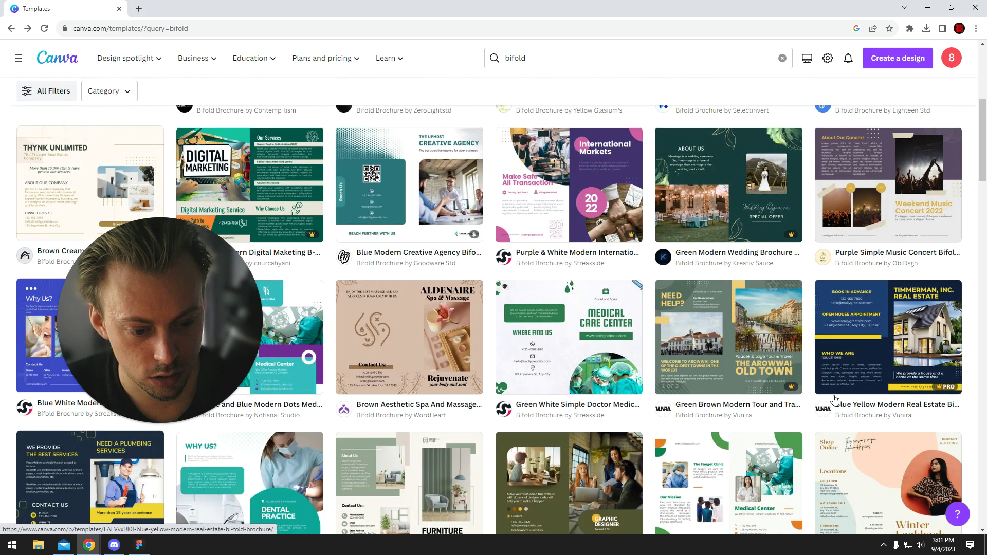
scroll(822, 400, up, 3)
scroll(771, 399, up, 3)
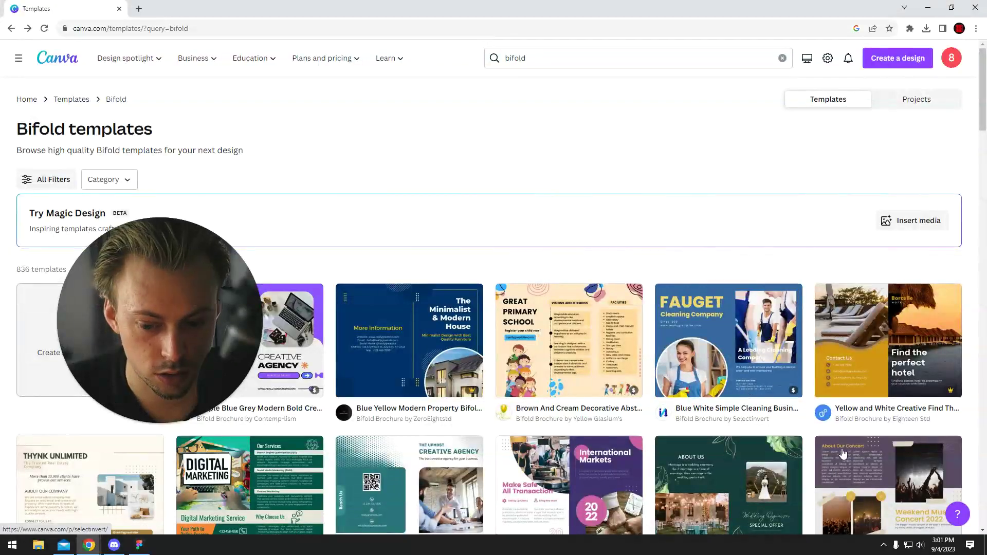